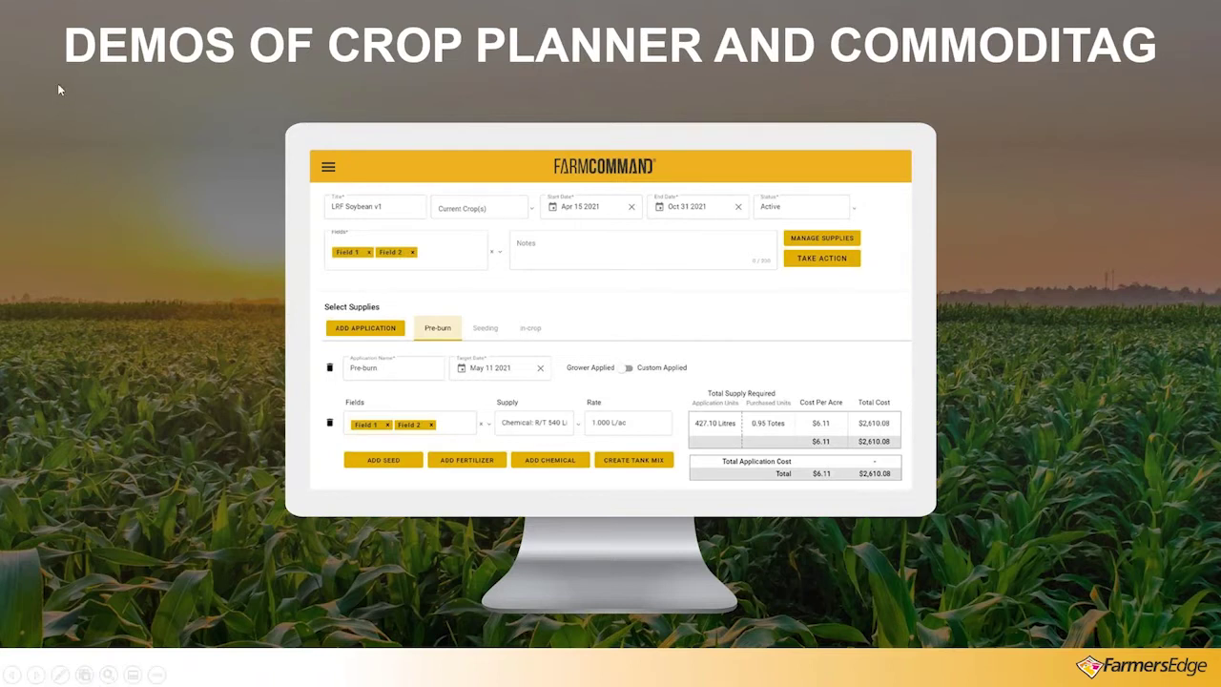
Exit the PowerPoint slideshow back to Normal view on slide 5
{"action": "key", "text": "Escape"}
Minimize PowerPoint and select the Chemicals 2022 plan in the Crop Plans table
{"action": "double_click", "coordinate": [913, 17]}
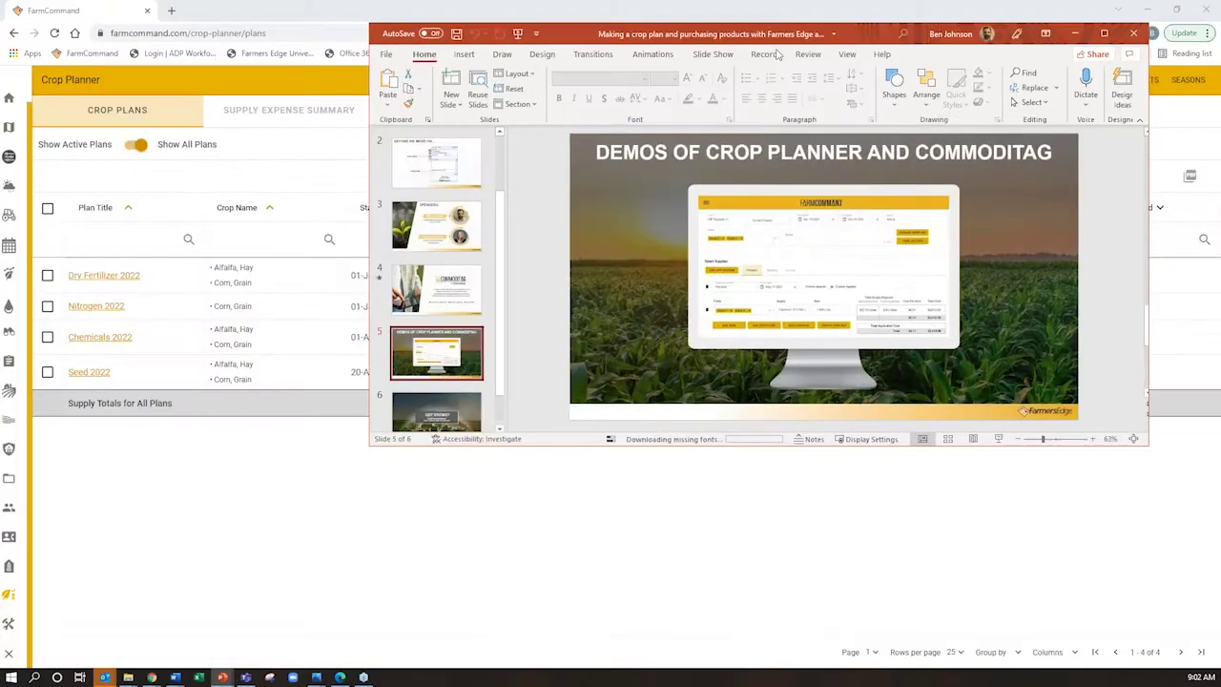
{"action": "left_click", "coordinate": [1047, 34]}
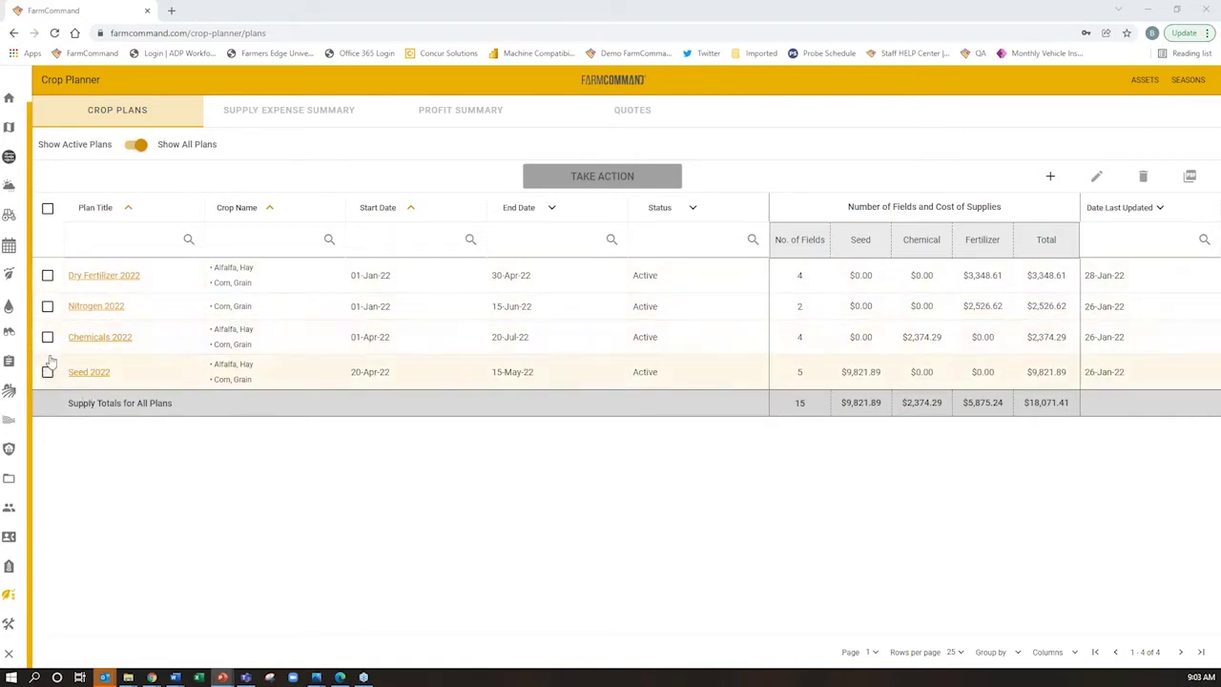
{"action": "left_click", "coordinate": [48, 337]}
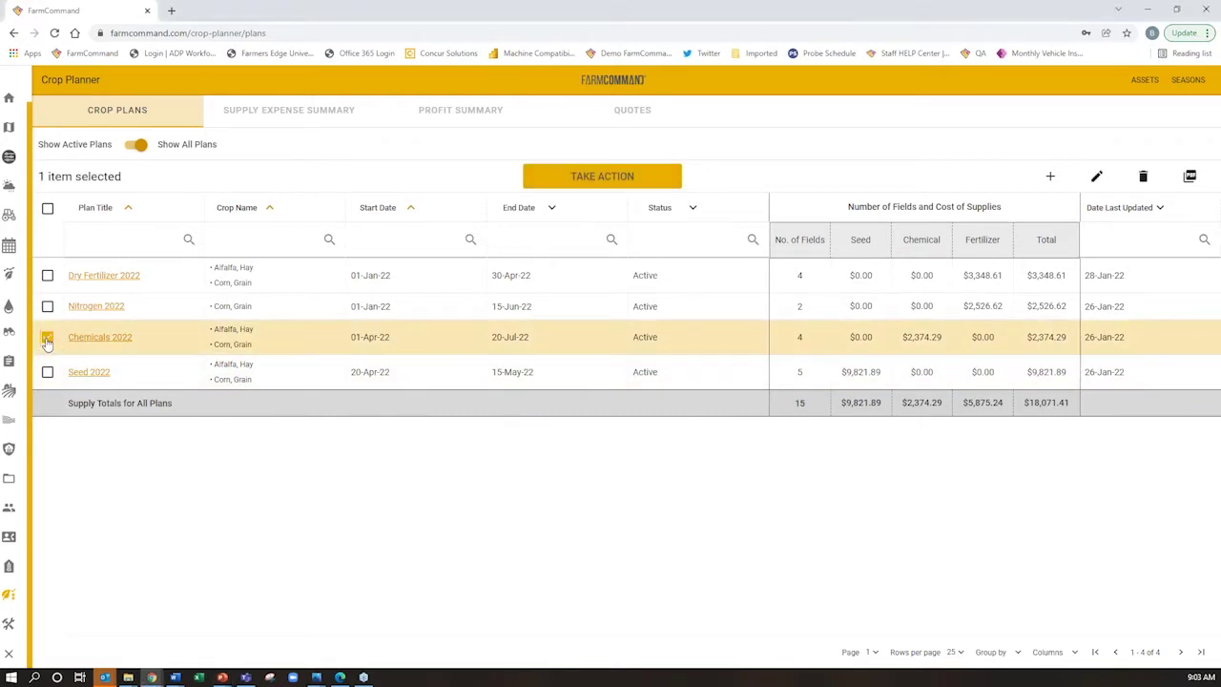
{"action": "left_click", "coordinate": [1096, 178]}
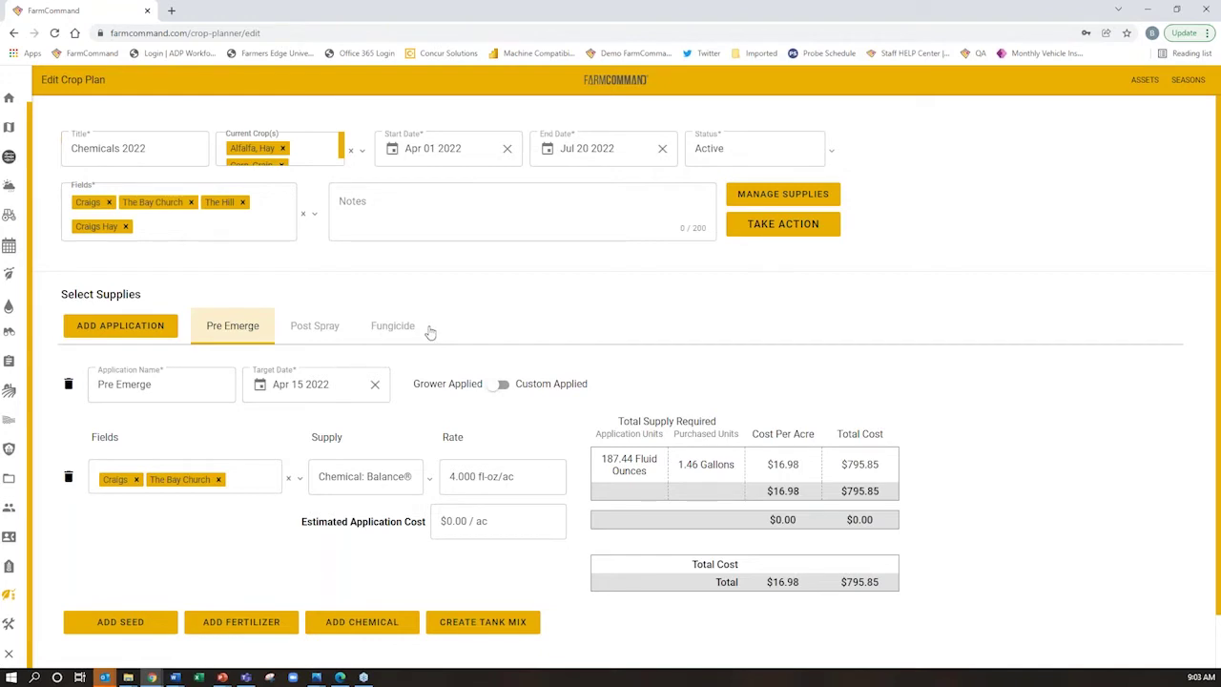
{"action": "scroll", "coordinate": [430, 331], "scroll_direction": "down", "scroll_amount": 1}
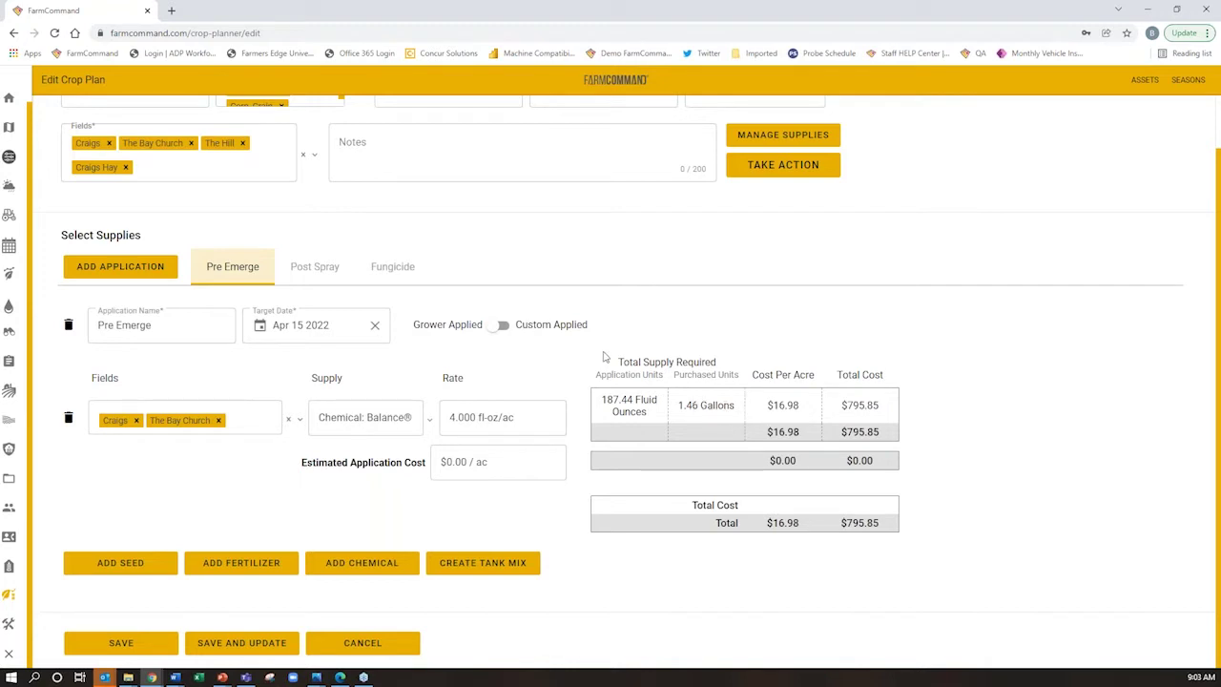
{"action": "left_click", "coordinate": [314, 268]}
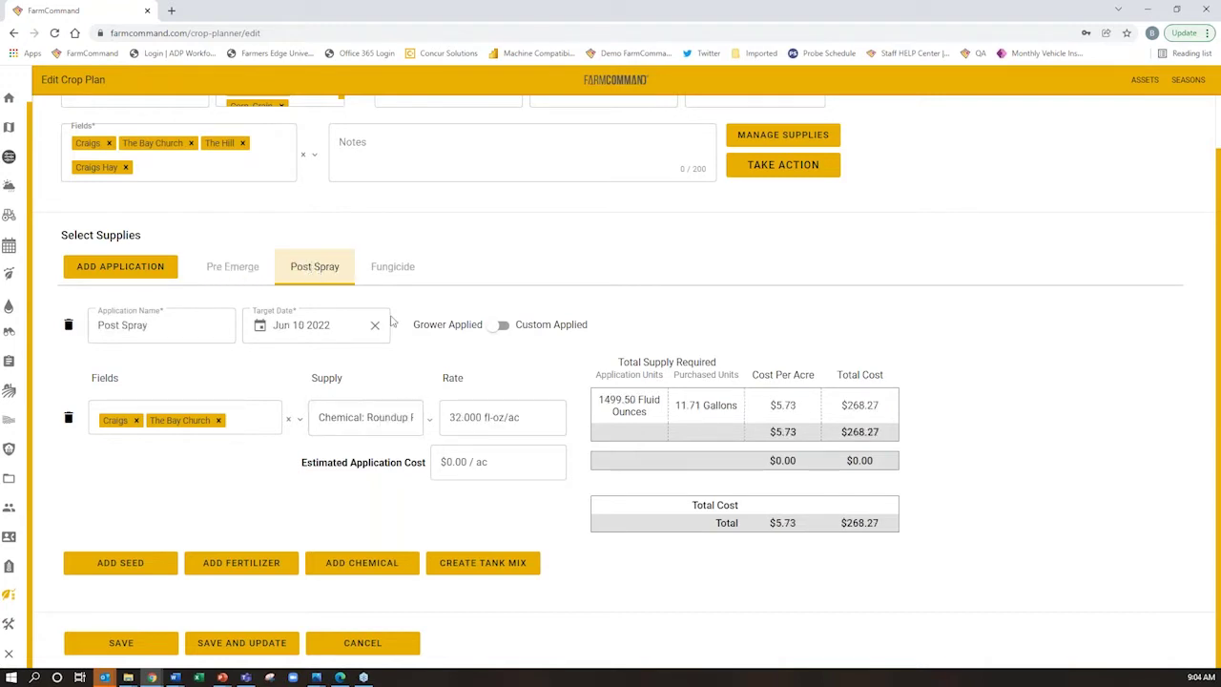
{"action": "left_click", "coordinate": [391, 273]}
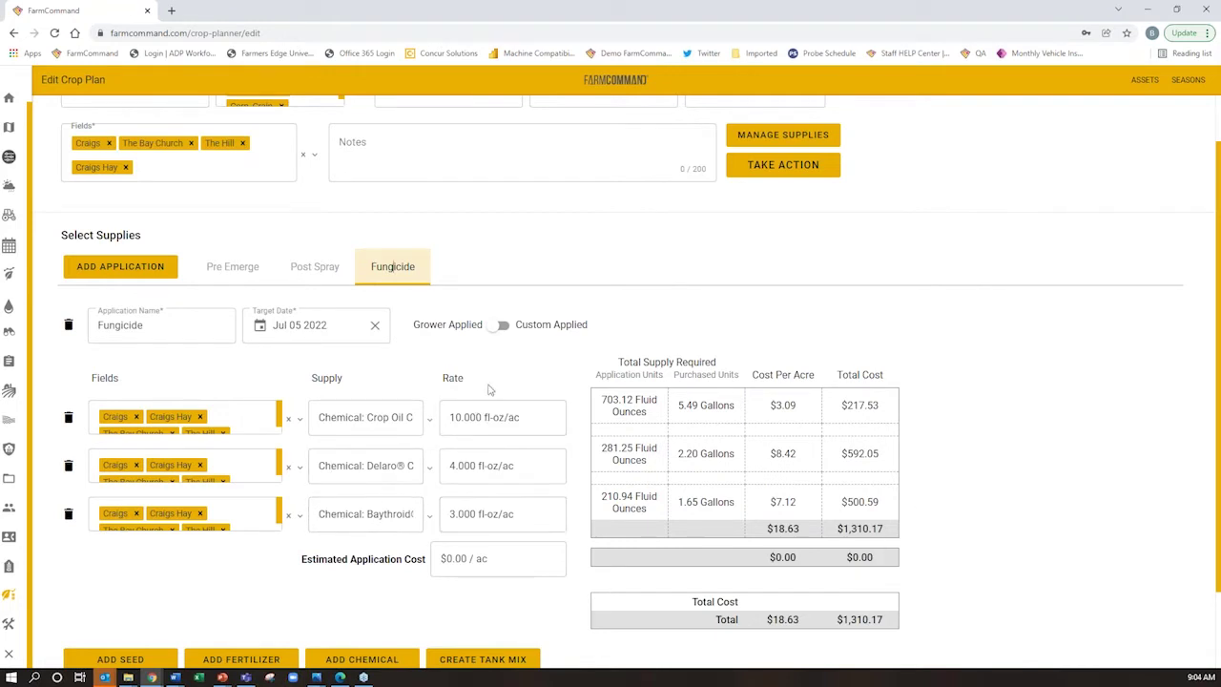
{"action": "scroll", "coordinate": [452, 317], "scroll_direction": "up", "scroll_amount": 1}
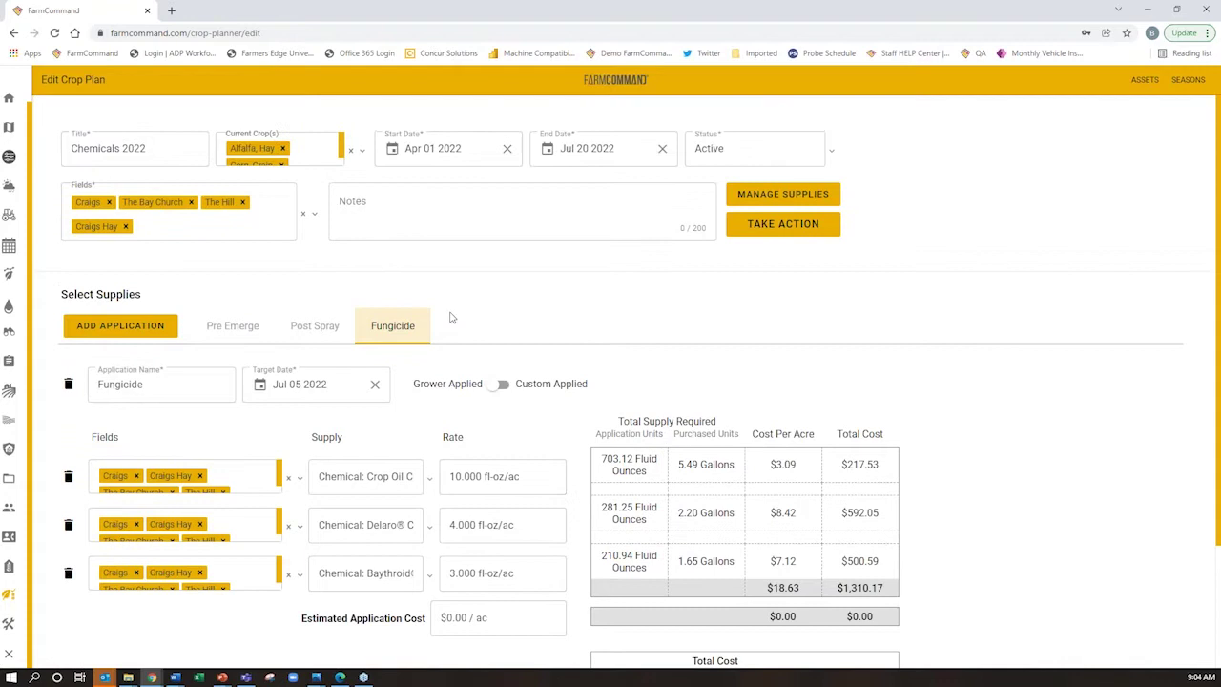
{"action": "left_click", "coordinate": [14, 34]}
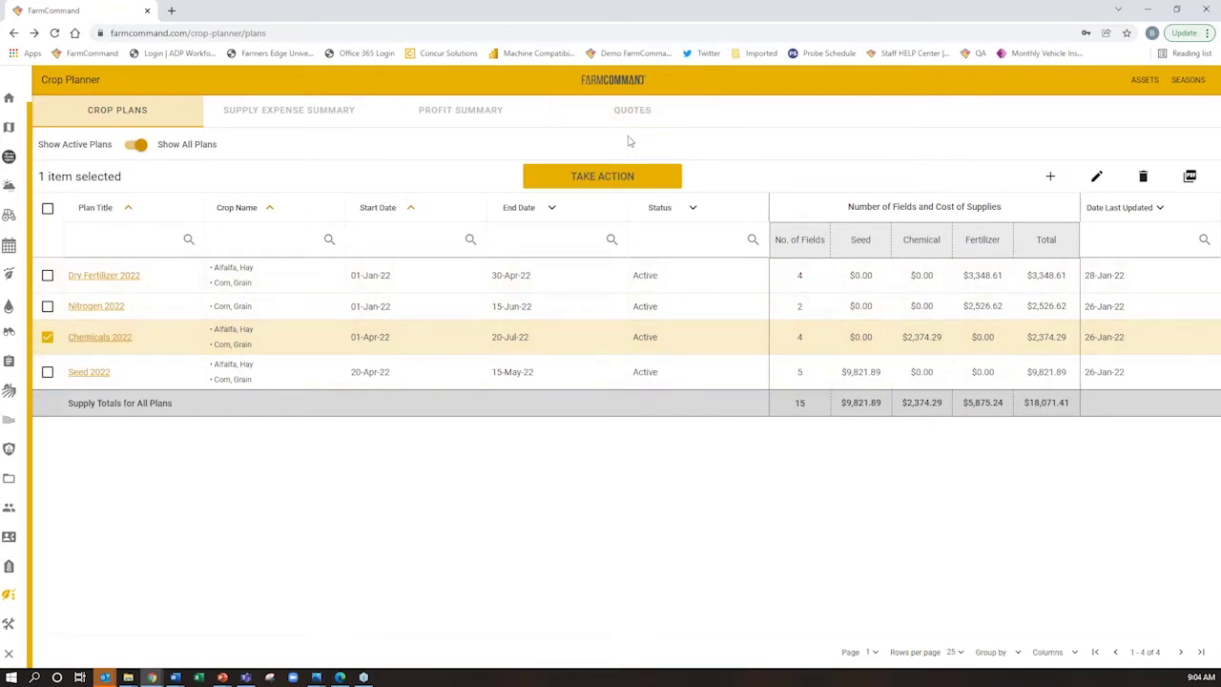
Generate a quote from the Chemicals 2022 crop plan, then select it on the Quotes page
{"action": "left_click", "coordinate": [630, 177]}
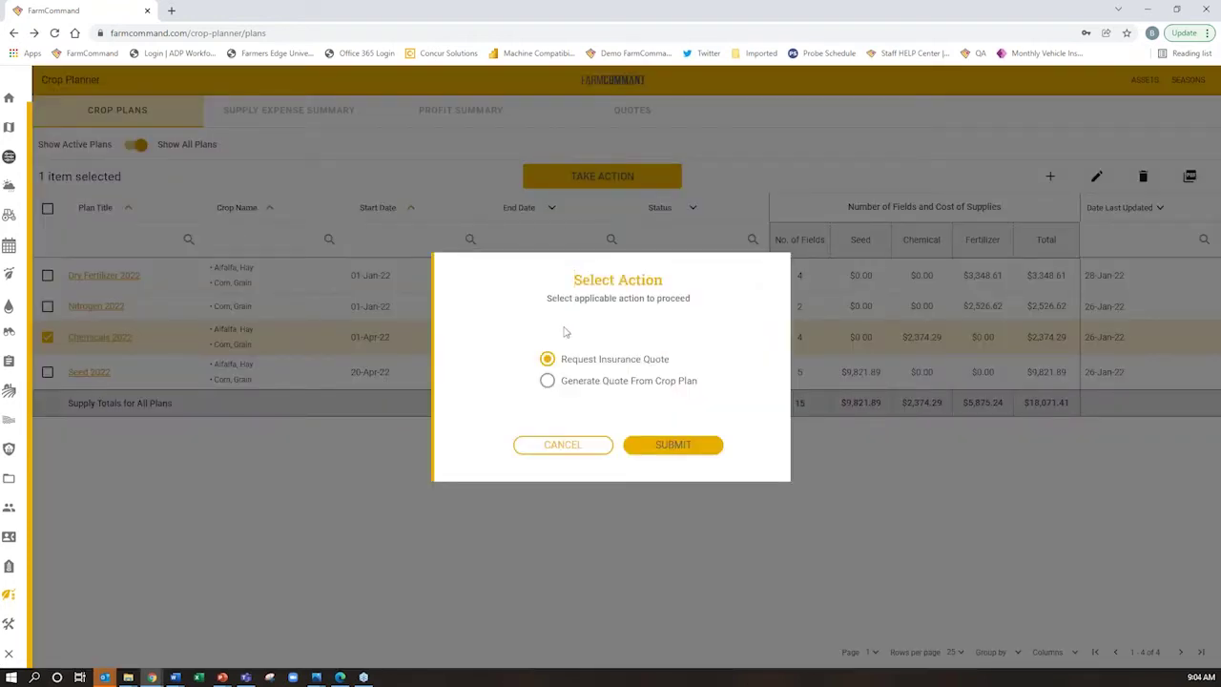
{"action": "left_click", "coordinate": [546, 380]}
{"action": "left_click", "coordinate": [563, 444]}
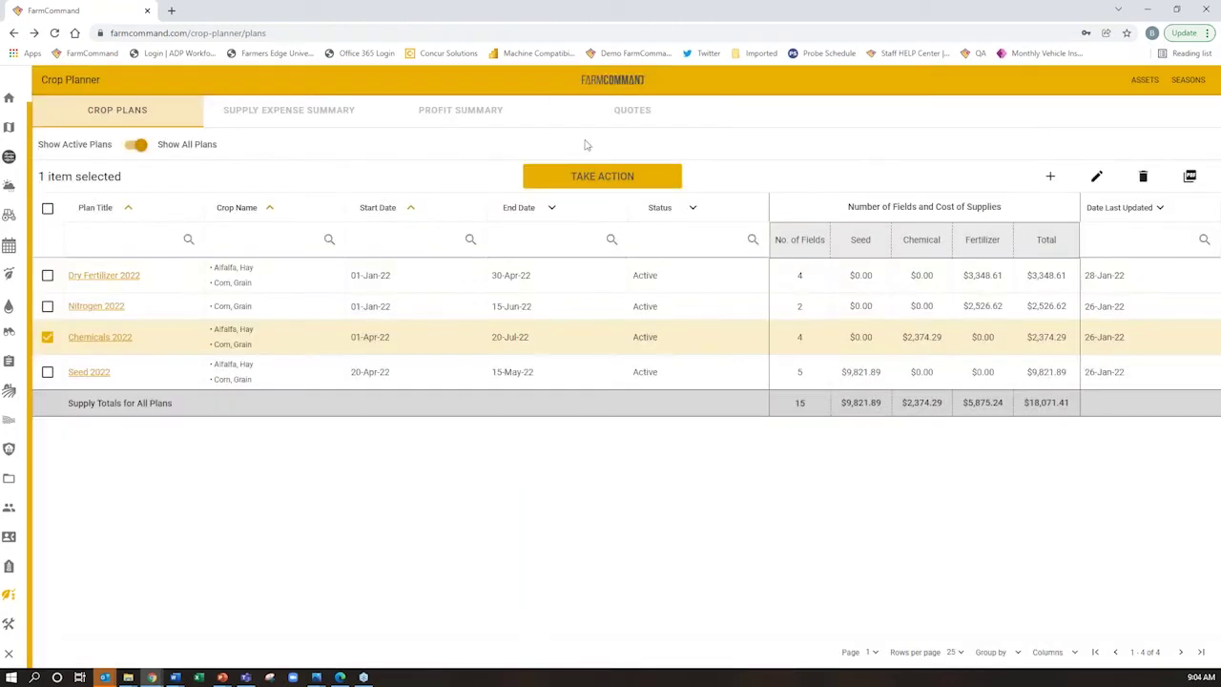
{"action": "left_click", "coordinate": [630, 112]}
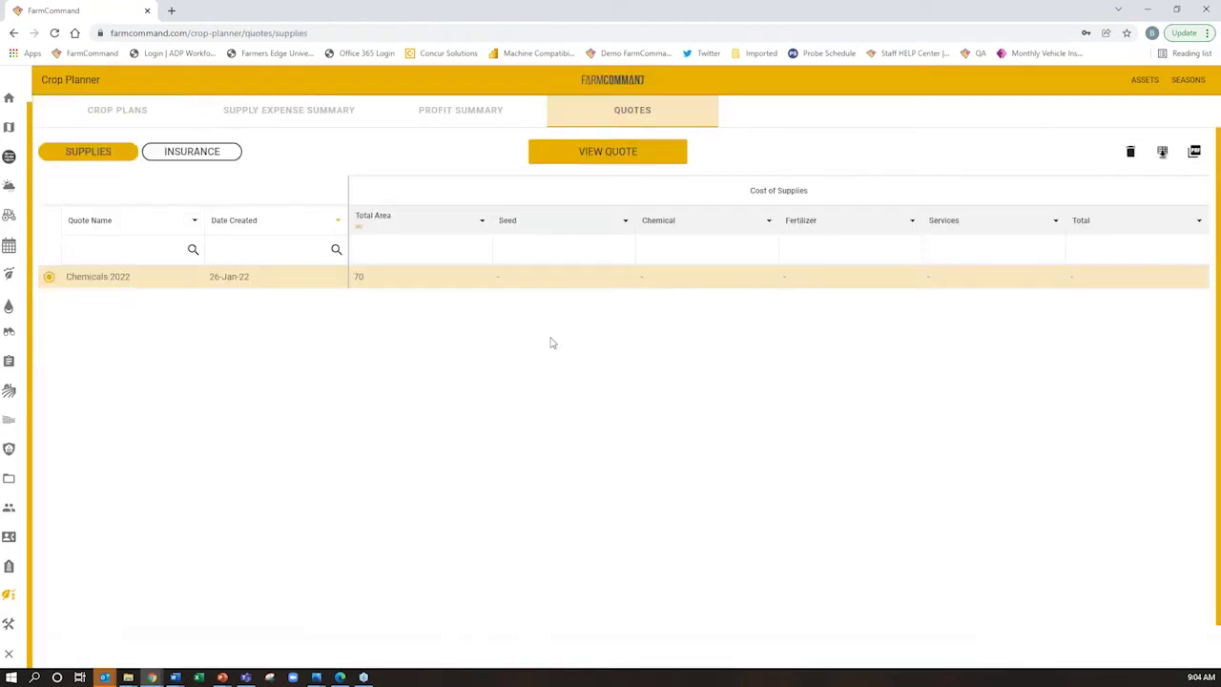
{"action": "left_click", "coordinate": [129, 282]}
Export the Chemicals 2022 quote as a PDF to review, then download and open it as CSV
{"action": "left_click", "coordinate": [1196, 154]}
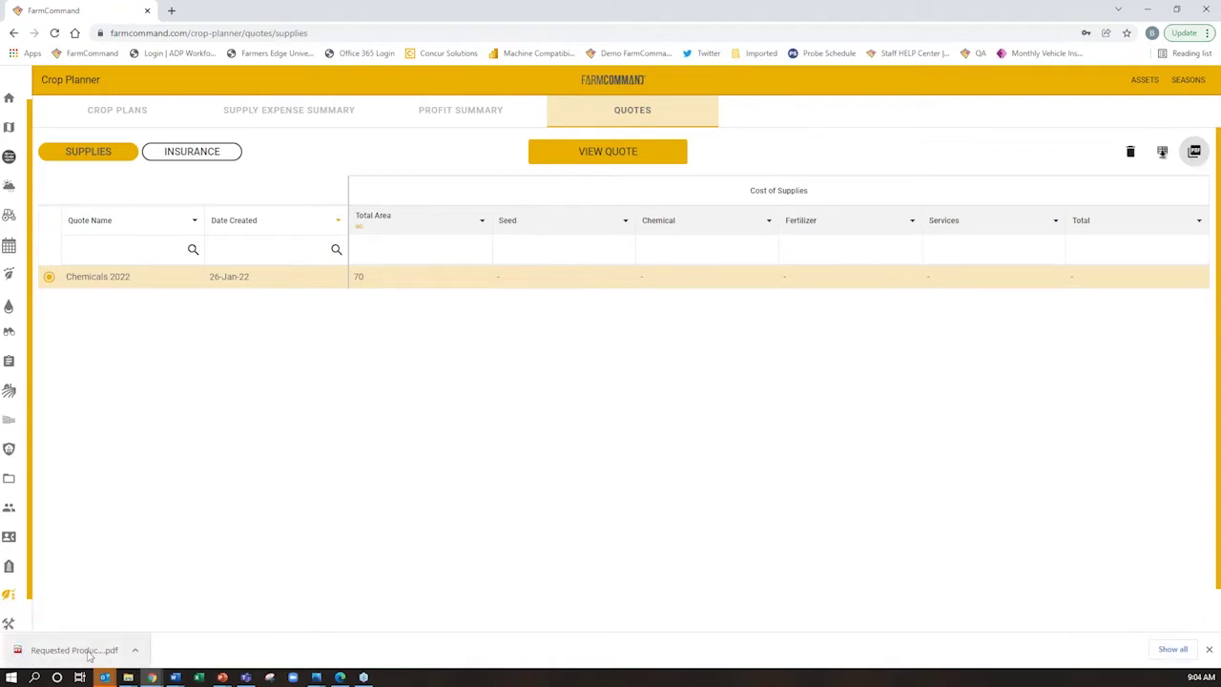
{"action": "left_click", "coordinate": [88, 655]}
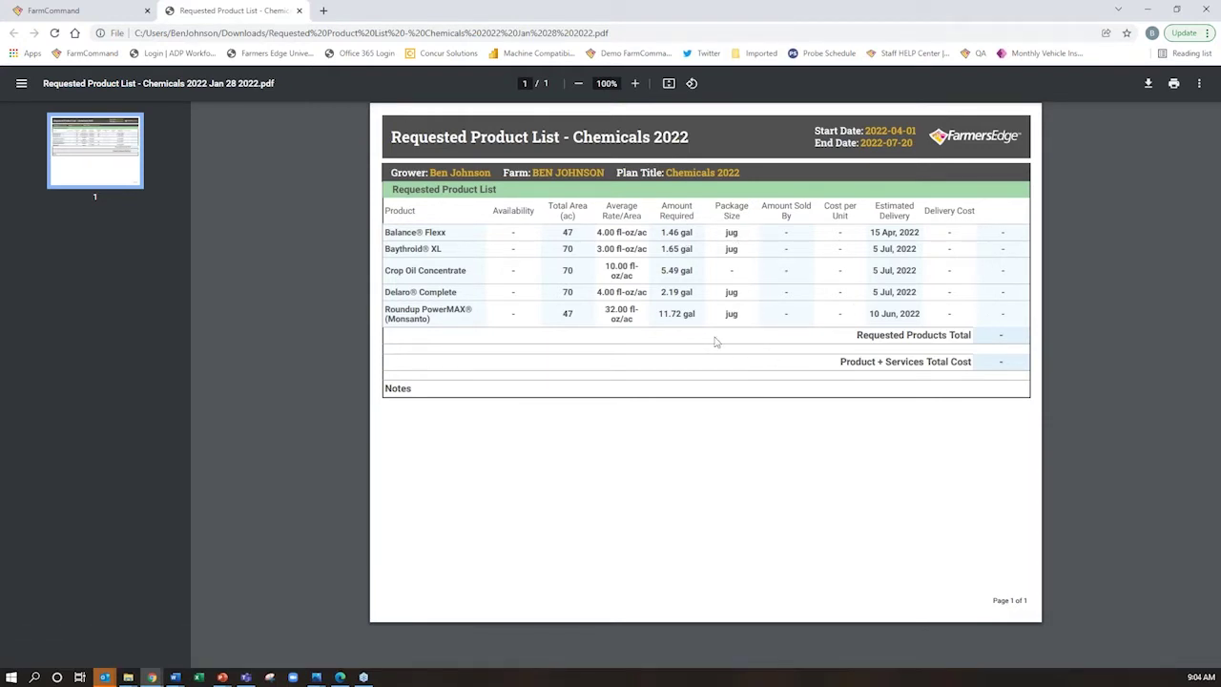
{"action": "left_click", "coordinate": [57, 10]}
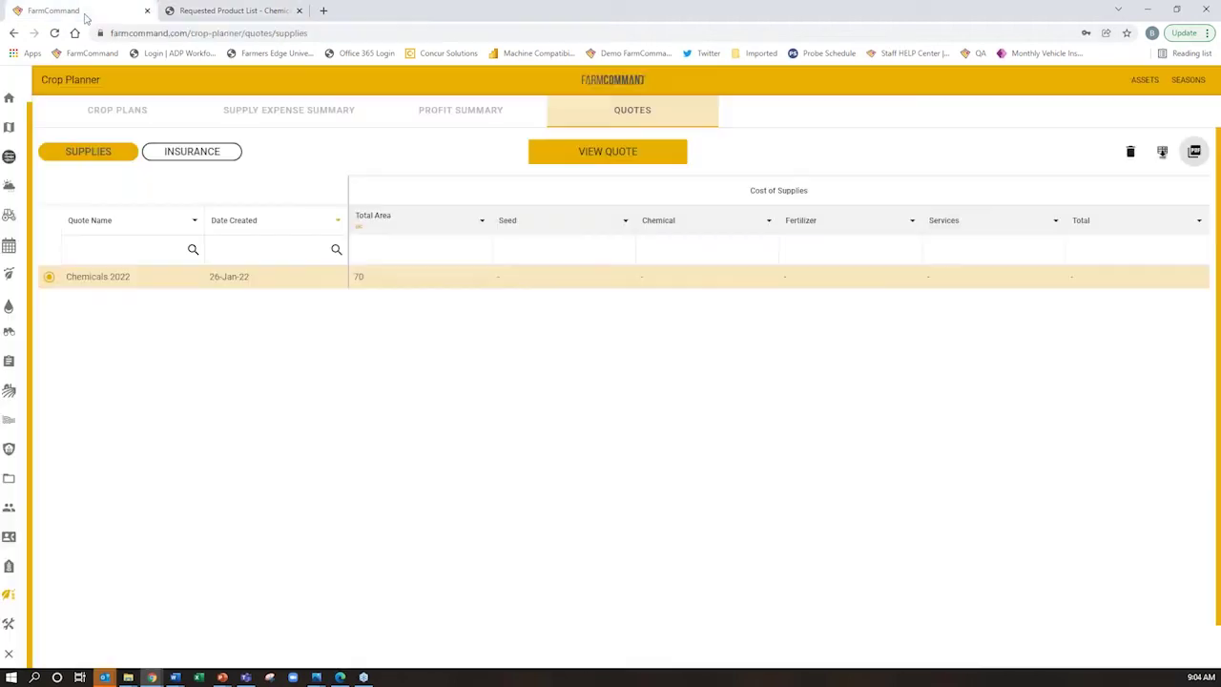
{"action": "left_click", "coordinate": [1161, 152]}
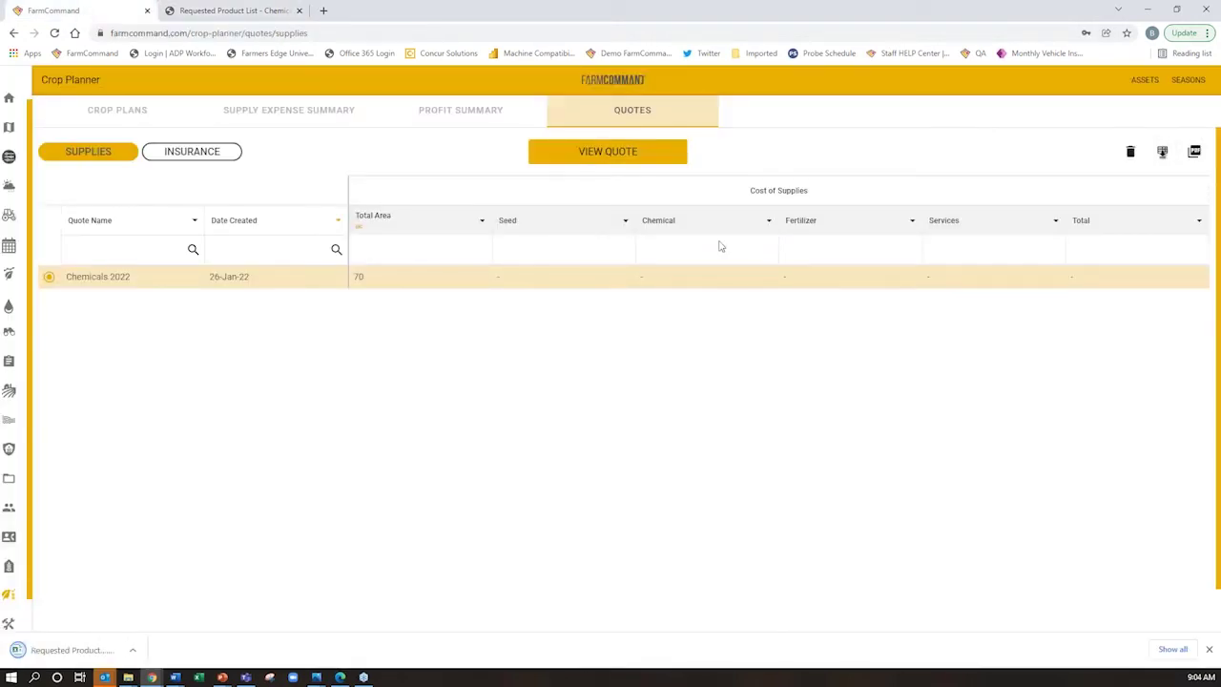
{"action": "left_click", "coordinate": [69, 652]}
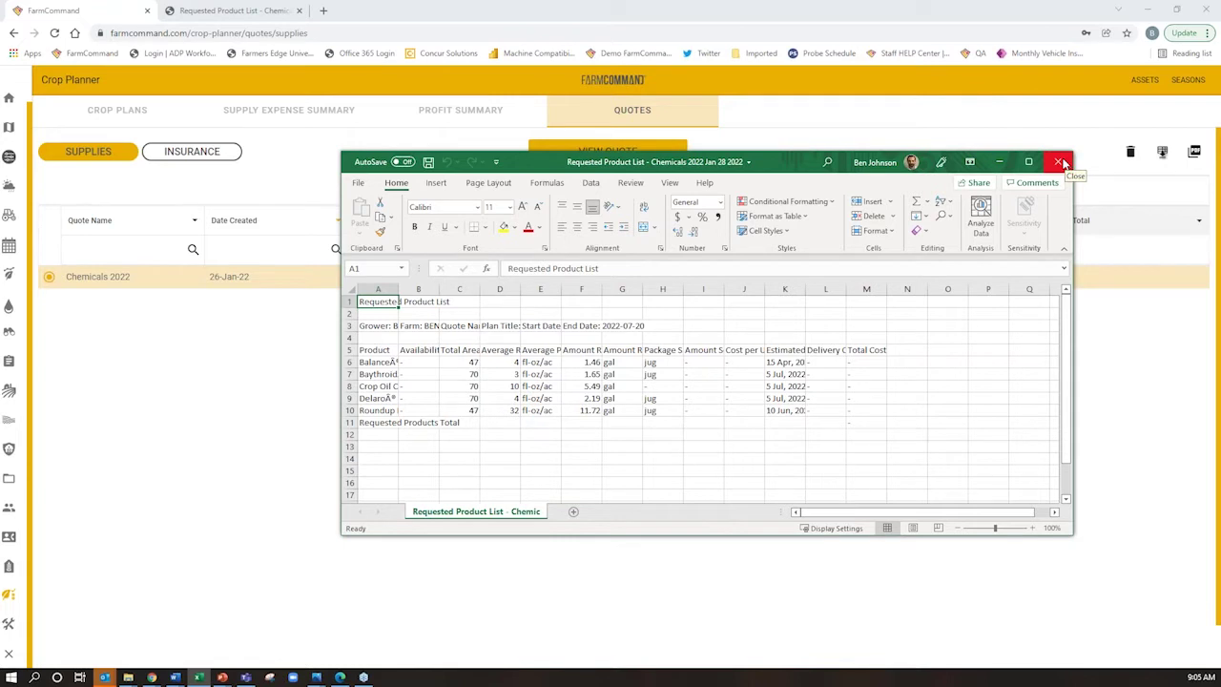
{"action": "left_click", "coordinate": [1061, 162]}
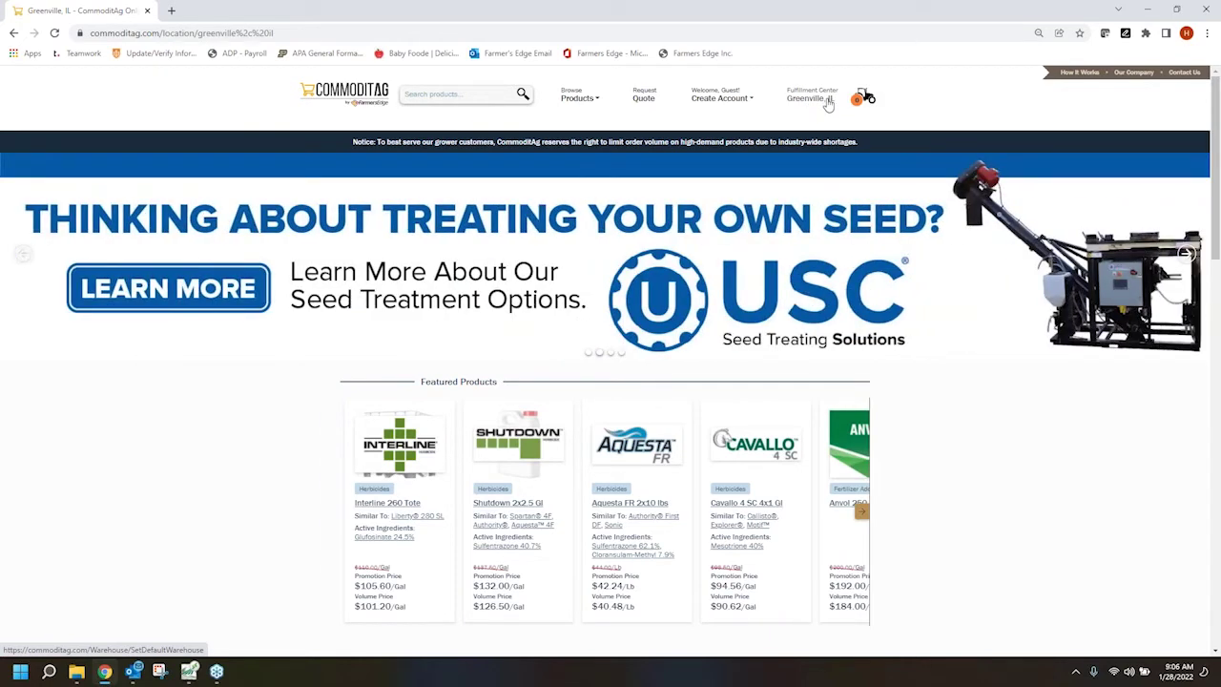
Switch the fulfillment center from Greenville, IL to Effingham, IL
{"action": "left_click", "coordinate": [815, 101]}
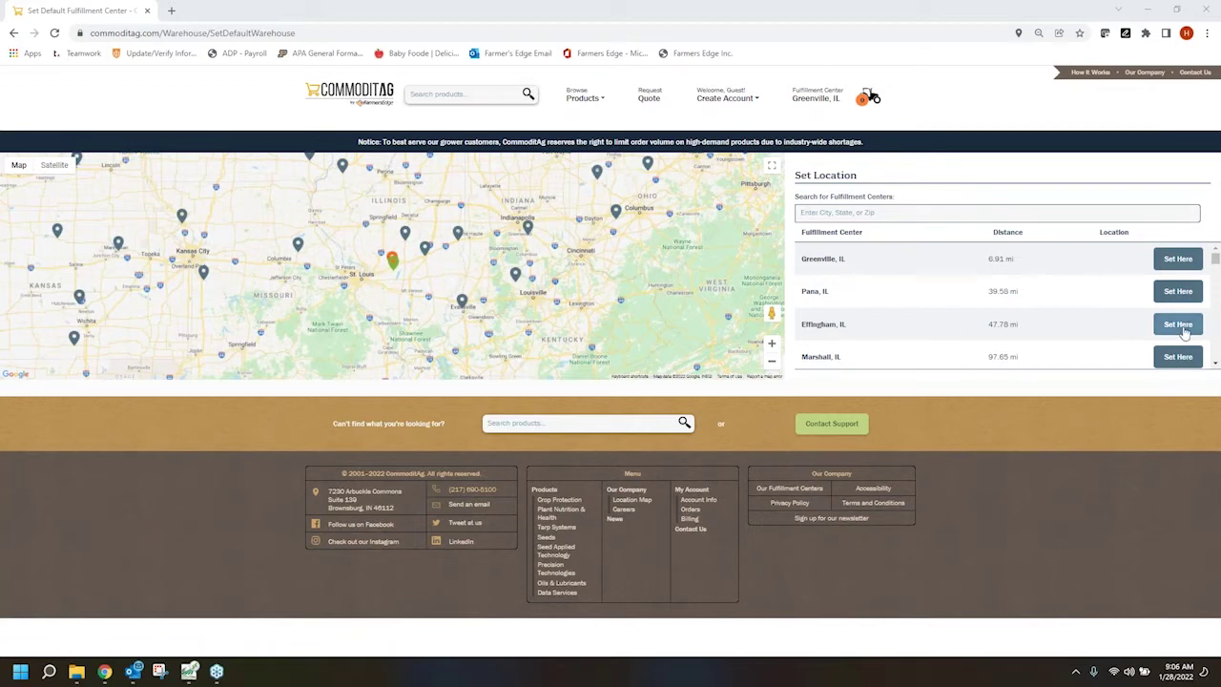
{"action": "left_click", "coordinate": [1178, 325]}
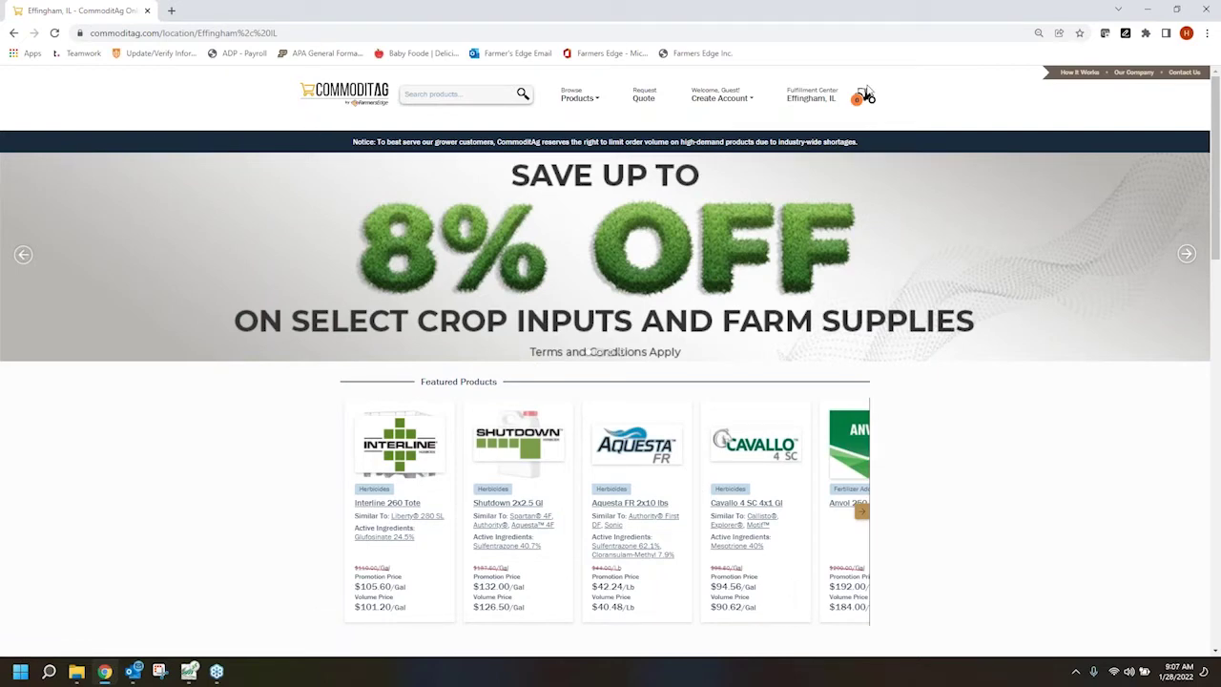
{"action": "mouse_move", "coordinate": [720, 99]}
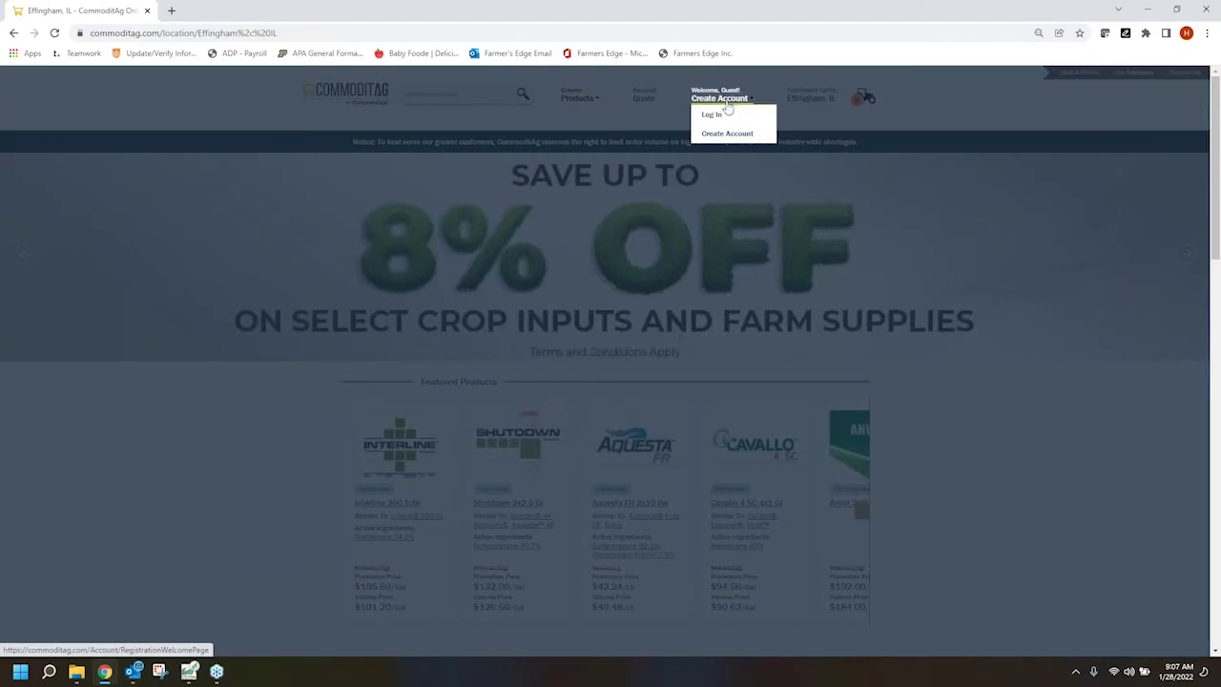
Start a new account by entering the customer's e-mail address and continuing to the registration form
{"action": "left_click", "coordinate": [736, 134]}
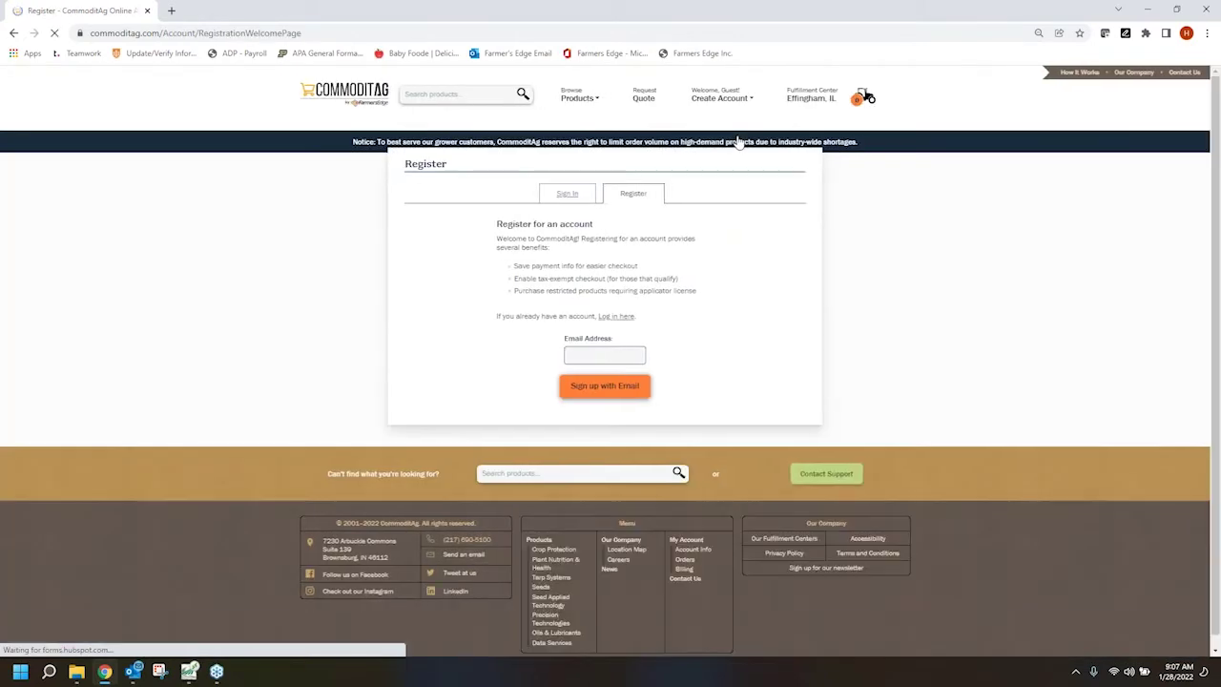
{"action": "left_click", "coordinate": [613, 357]}
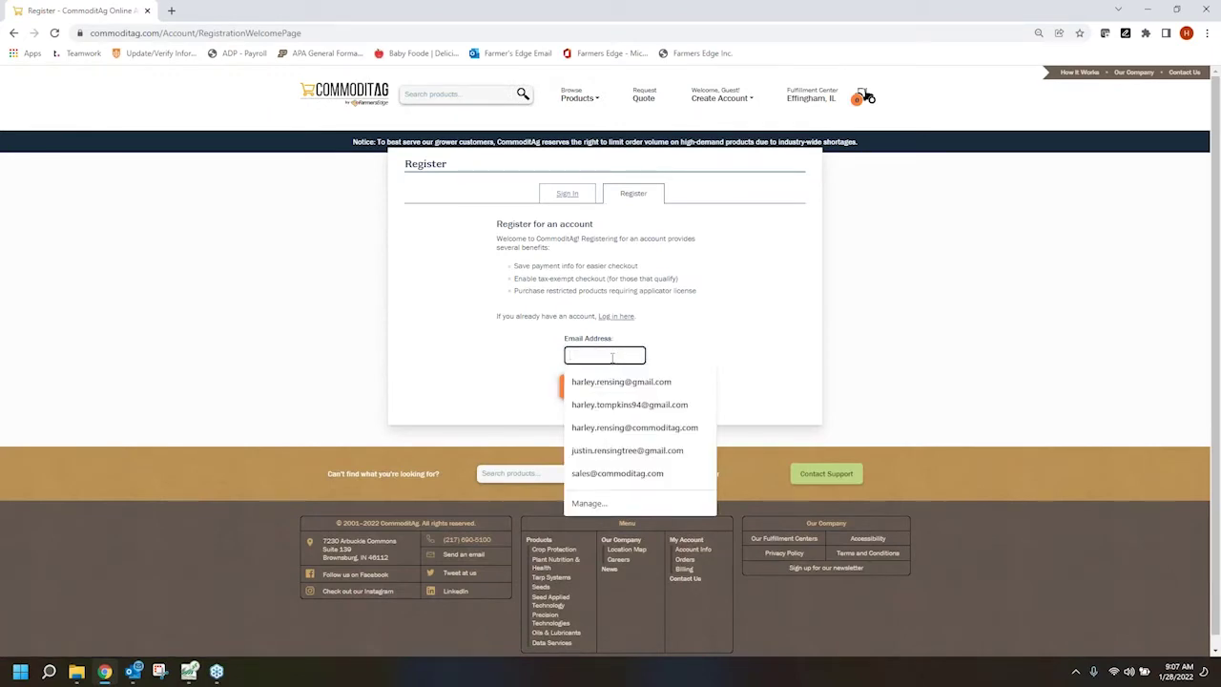
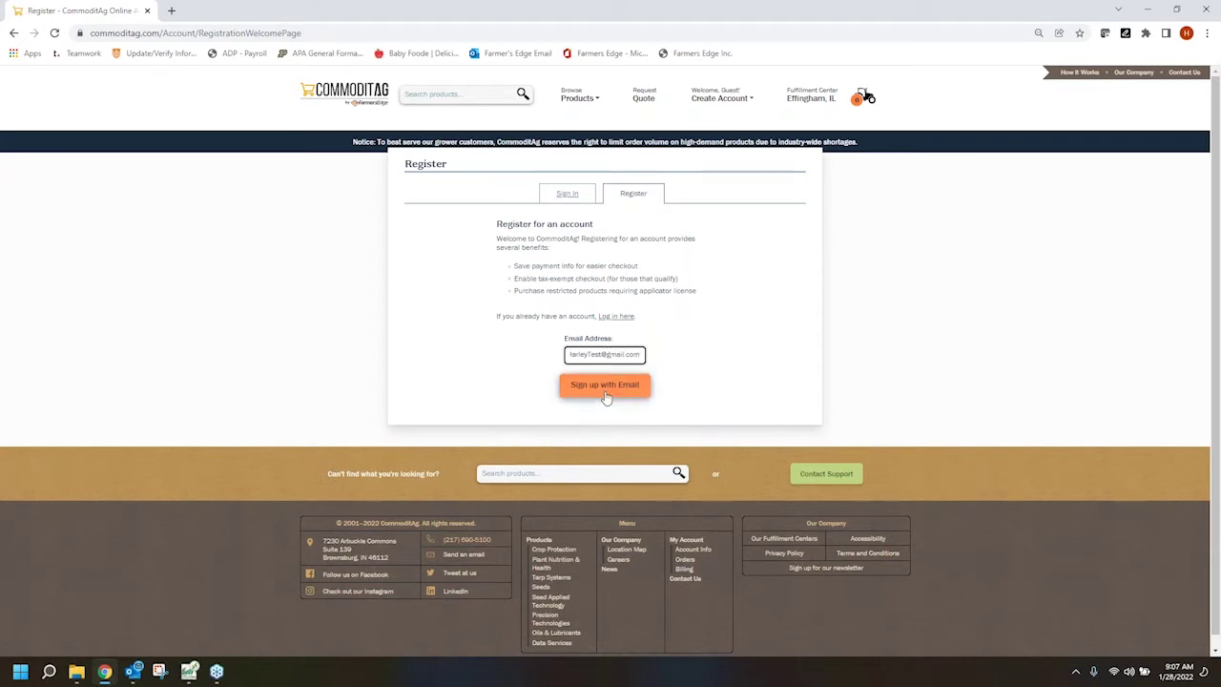
{"action": "left_click", "coordinate": [606, 386]}
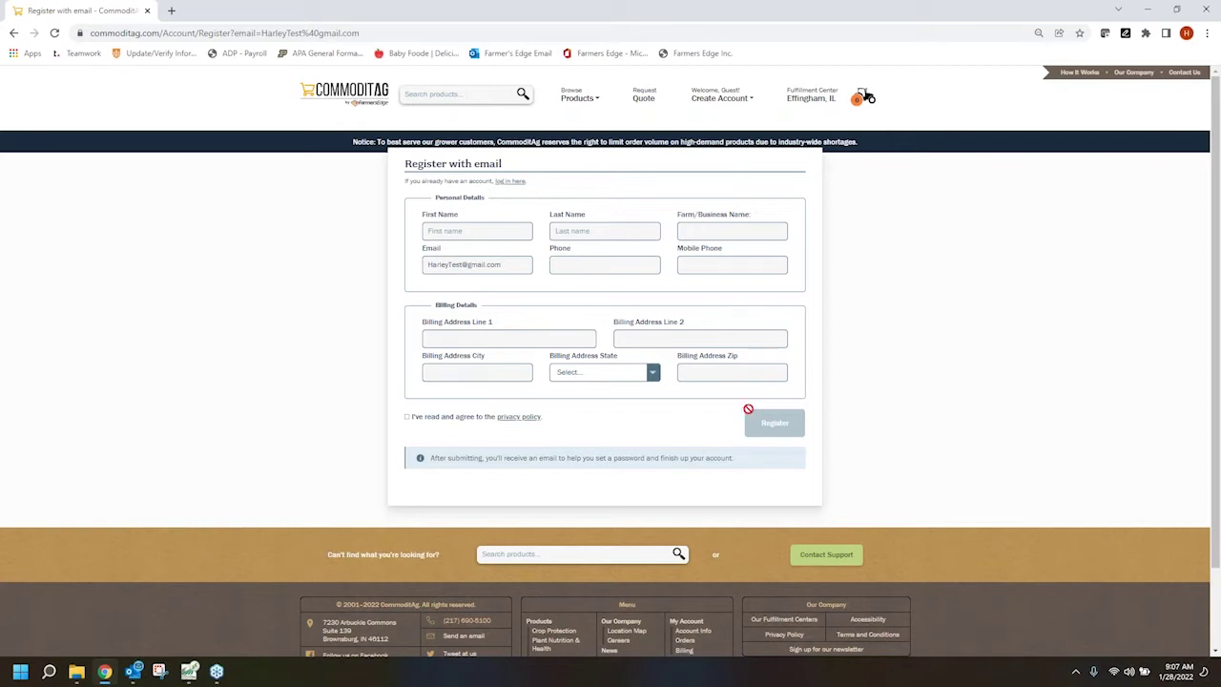
{"action": "mouse_move", "coordinate": [713, 101]}
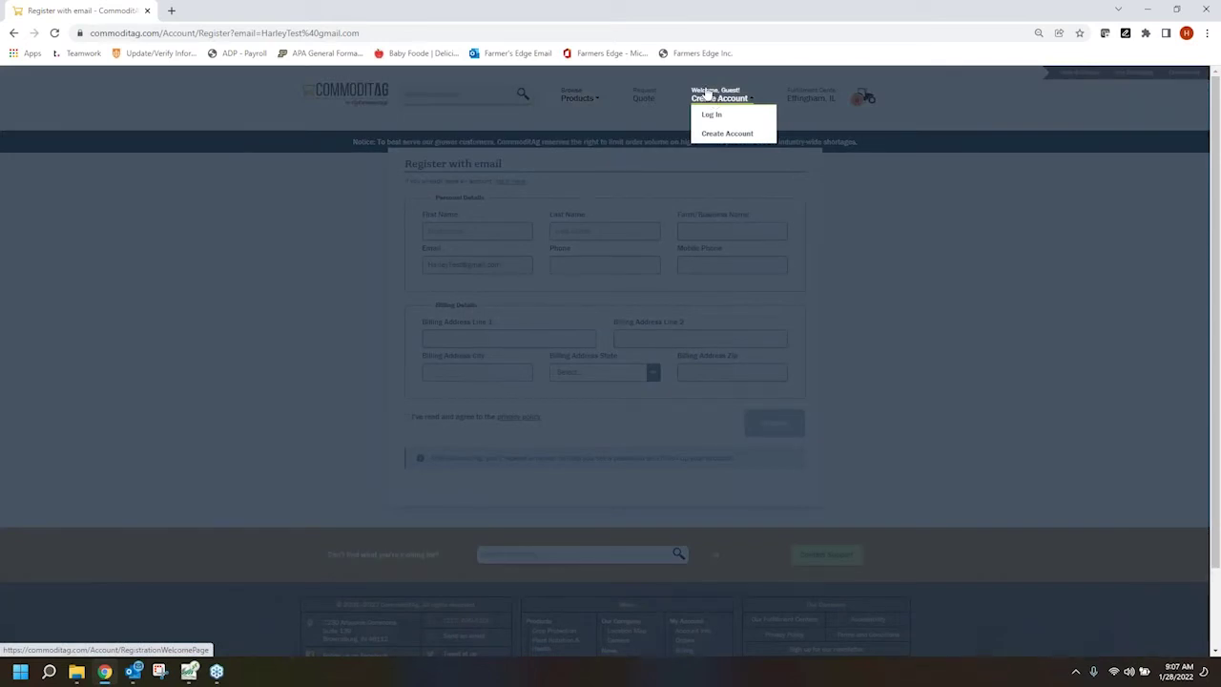
Log in with the saved example customer account to reach its dashboard
{"action": "left_click", "coordinate": [711, 114]}
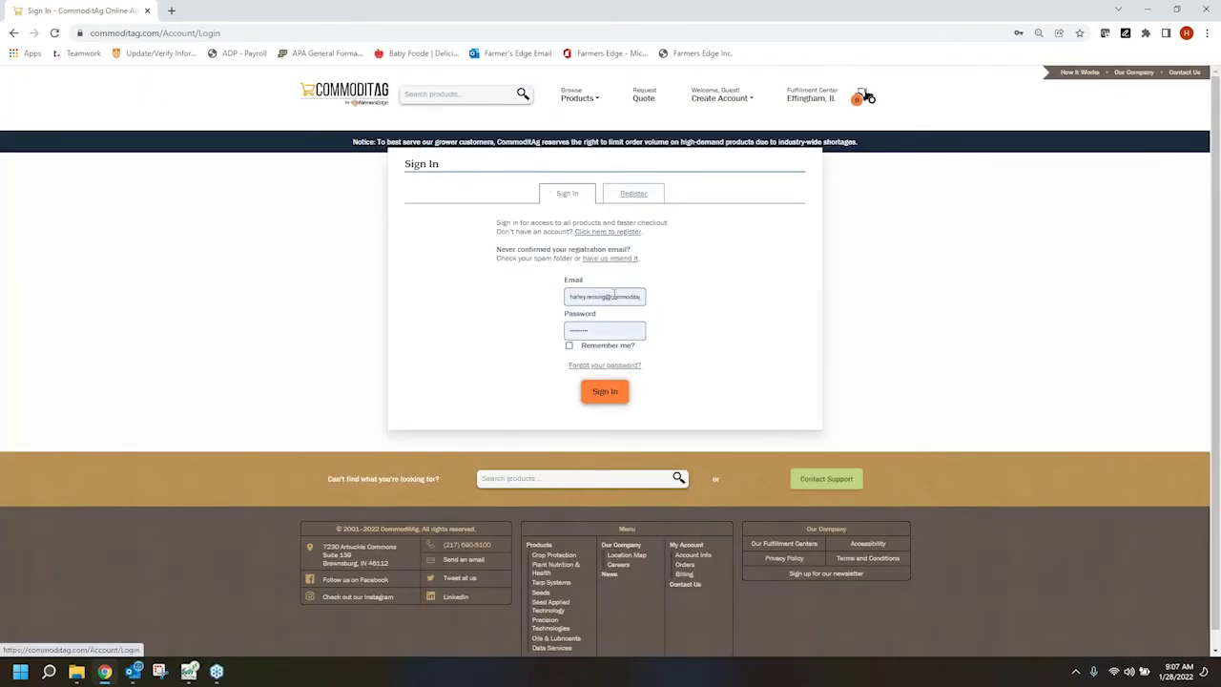
{"action": "left_click", "coordinate": [611, 296]}
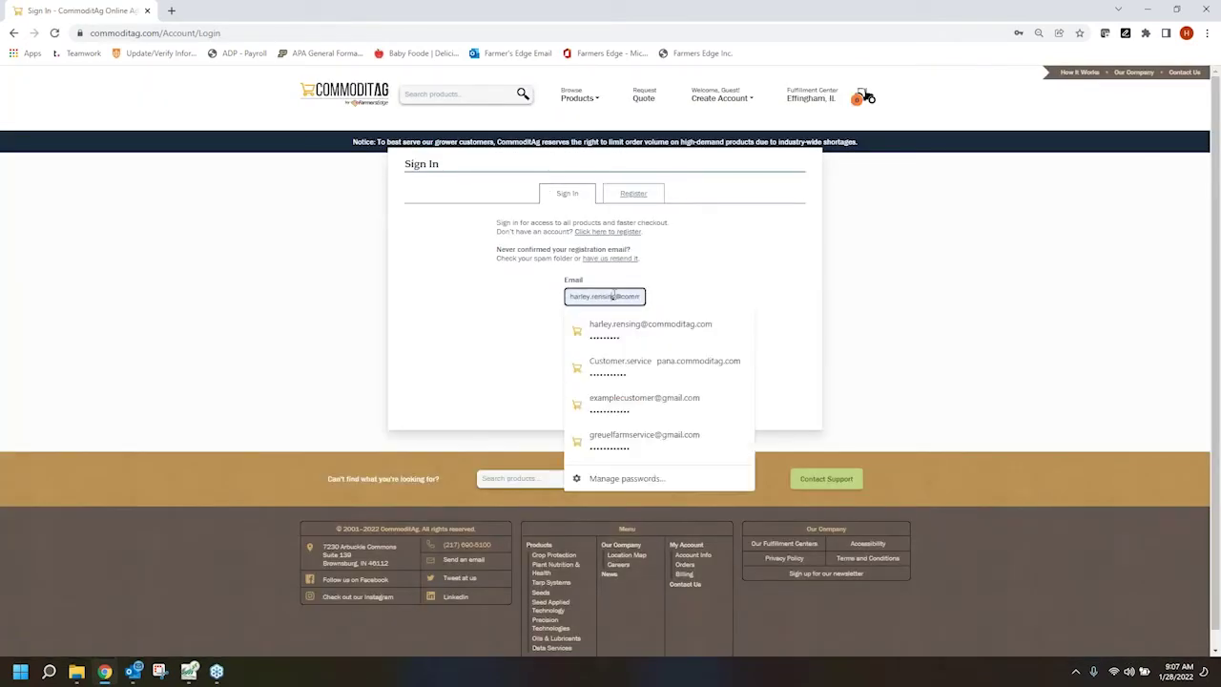
{"action": "left_click", "coordinate": [603, 398]}
{"action": "left_click", "coordinate": [601, 394]}
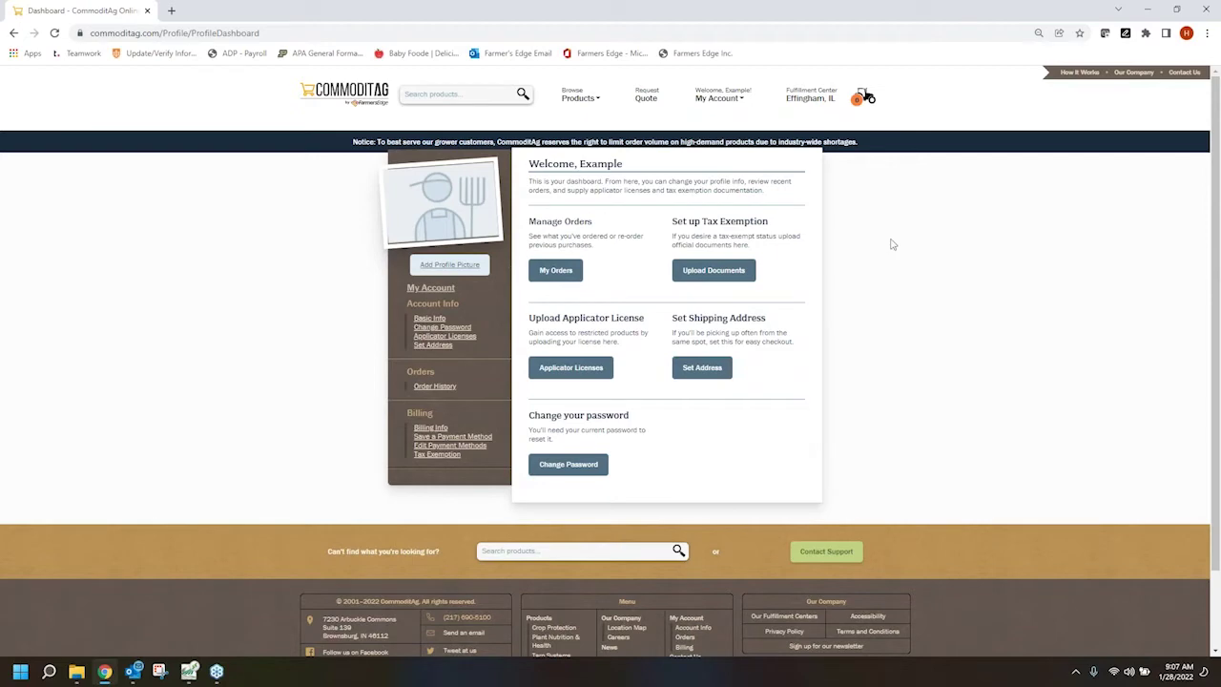
{"action": "left_click", "coordinate": [717, 97]}
{"action": "mouse_move", "coordinate": [575, 103]}
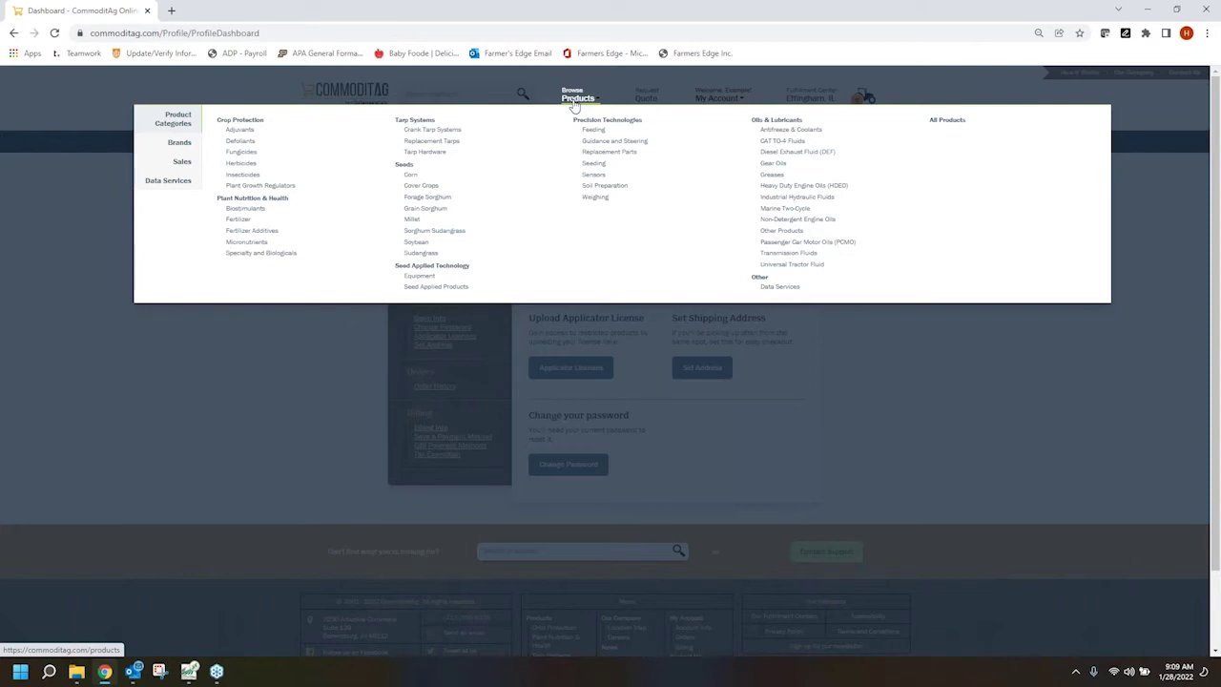
Filter Crop Protection products to the Adjuvant subcategory and start adding EclipseUS NIS 90-10
{"action": "left_click", "coordinate": [249, 120]}
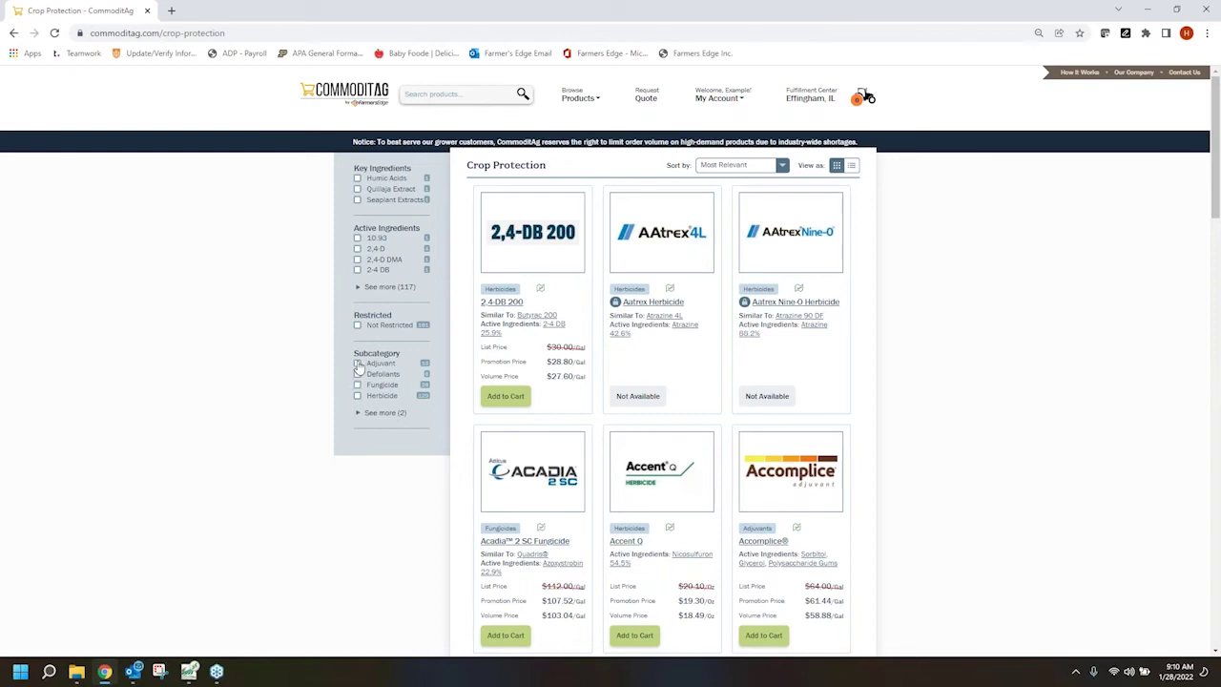
{"action": "left_click", "coordinate": [357, 364]}
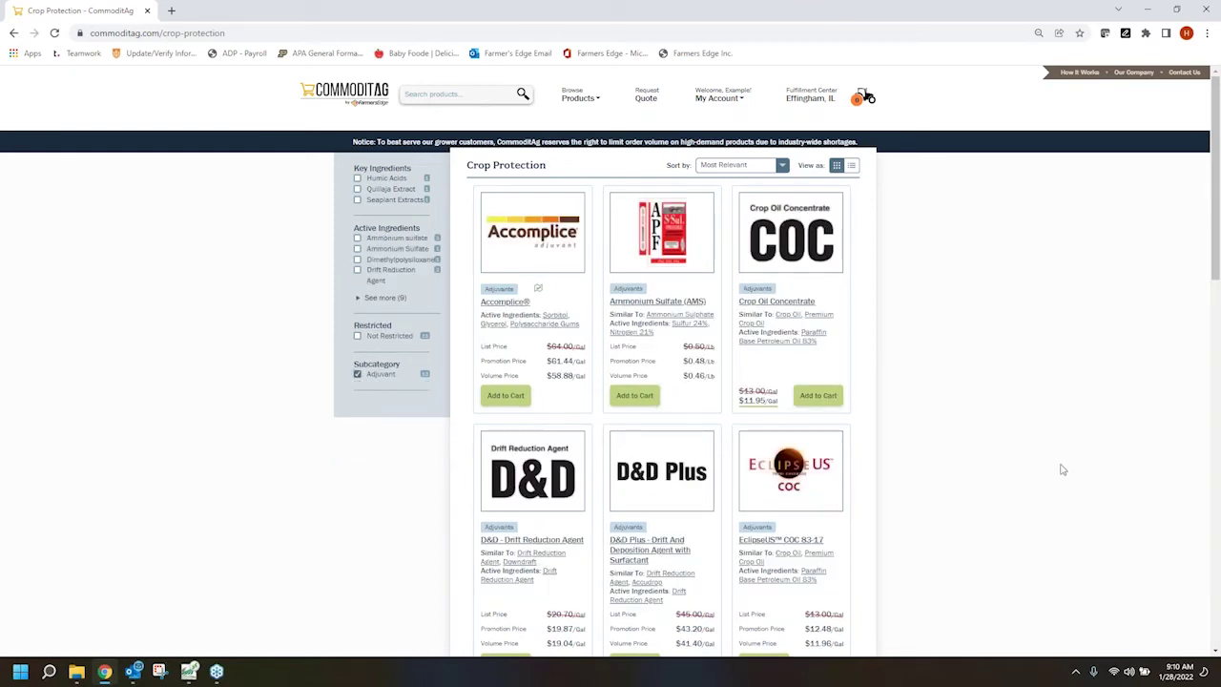
{"action": "scroll", "coordinate": [935, 429], "scroll_direction": "down", "scroll_amount": 1}
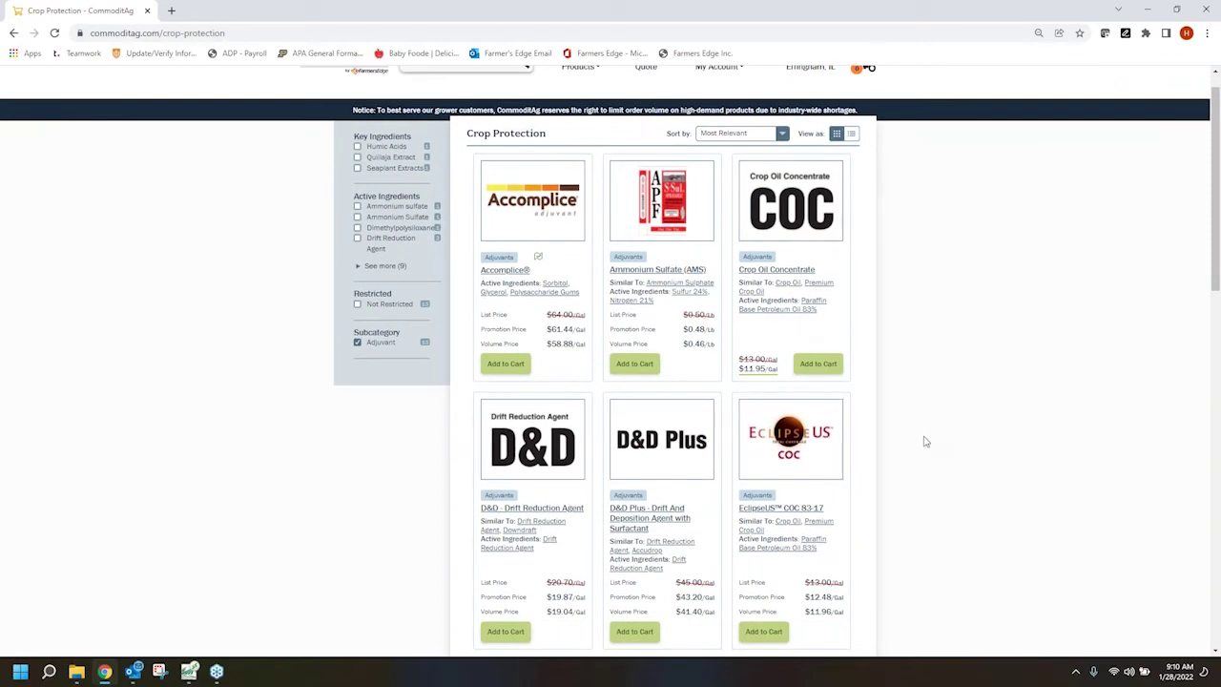
{"action": "scroll", "coordinate": [923, 439], "scroll_direction": "down", "scroll_amount": 2}
{"action": "scroll", "coordinate": [923, 441], "scroll_direction": "down", "scroll_amount": 5}
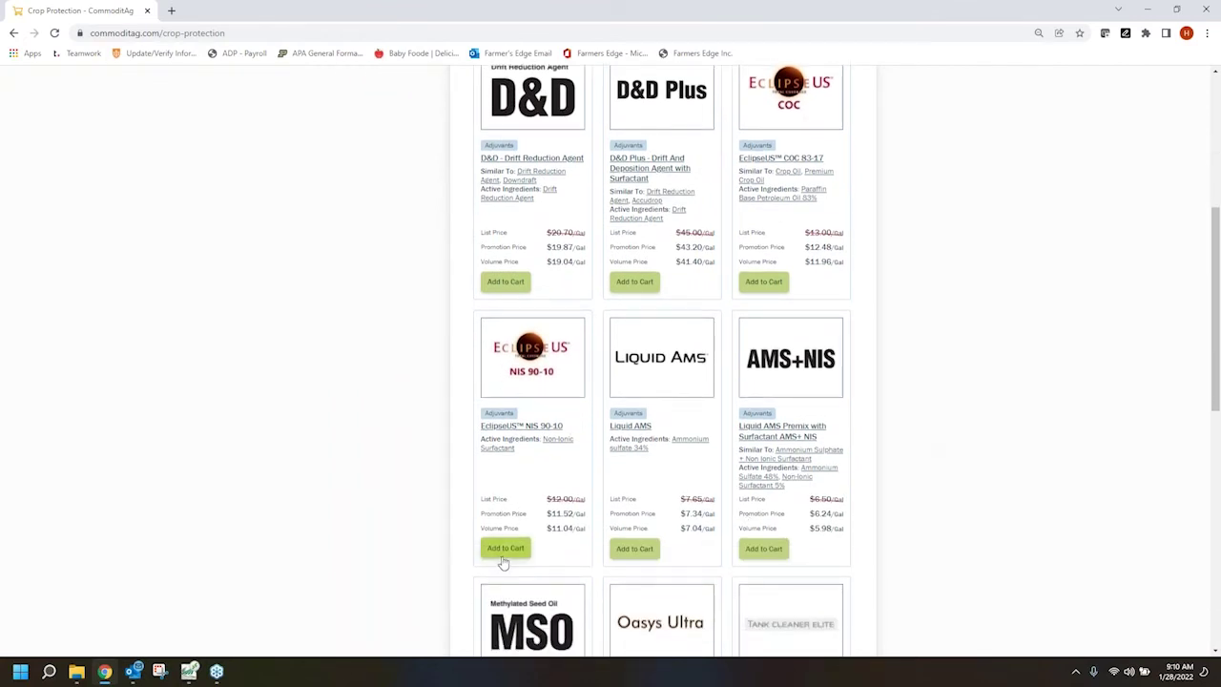
{"action": "left_click", "coordinate": [505, 564]}
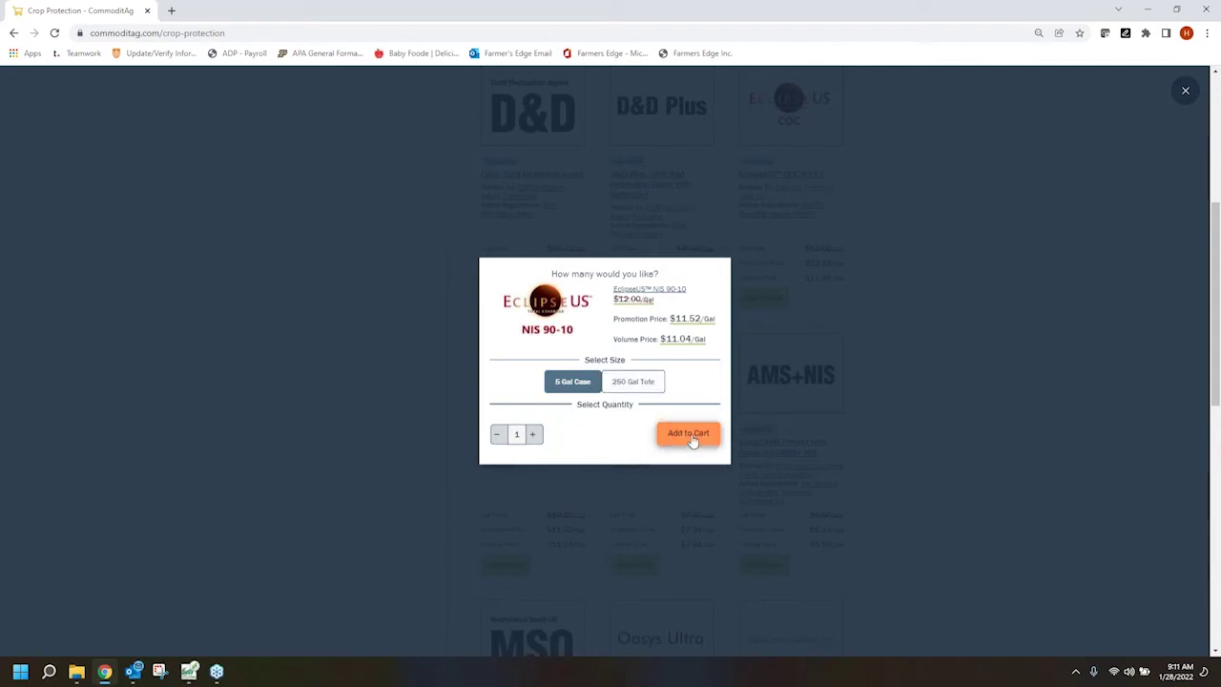
Add one 5 Gal Case of EclipseUS NIS 90-10 to the cart and continue shopping
{"action": "left_click", "coordinate": [690, 435]}
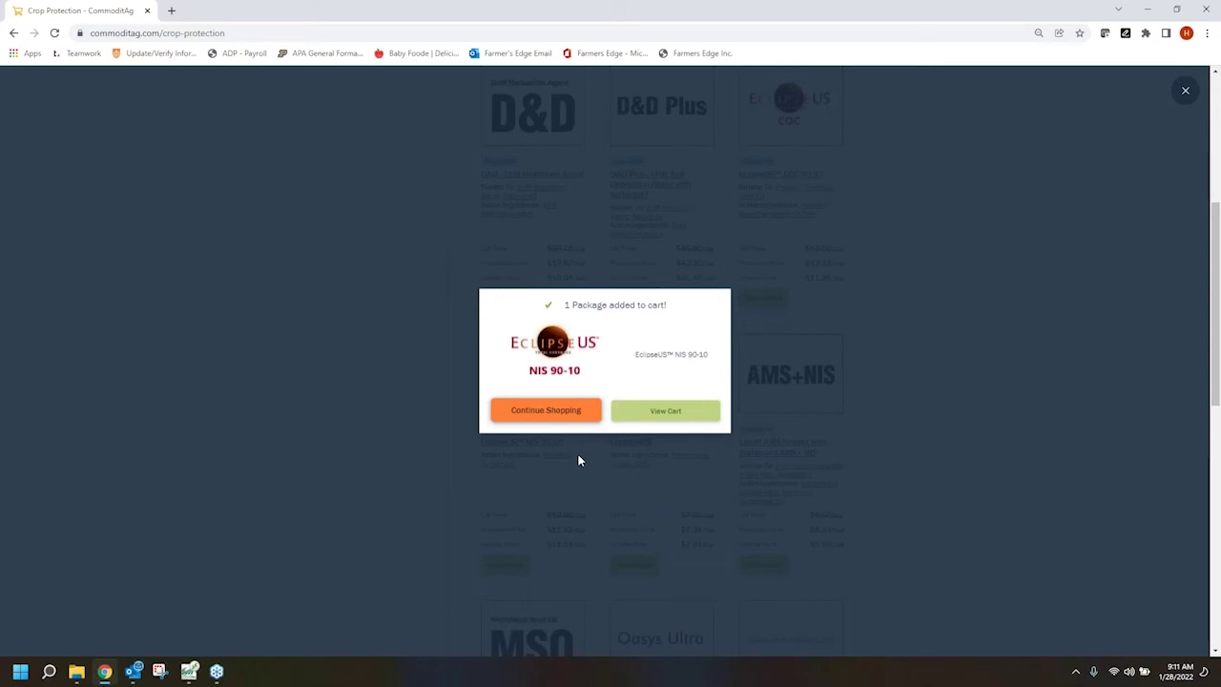
{"action": "left_click", "coordinate": [536, 416]}
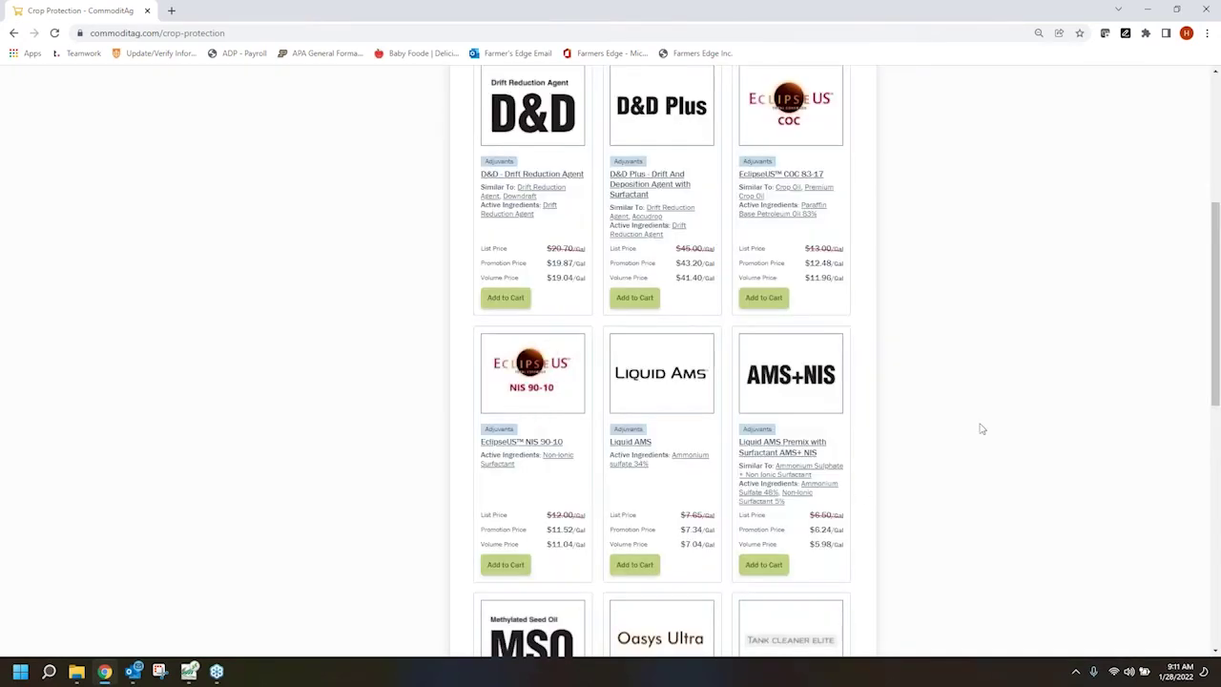
{"action": "scroll", "coordinate": [966, 441], "scroll_direction": "up", "scroll_amount": 5}
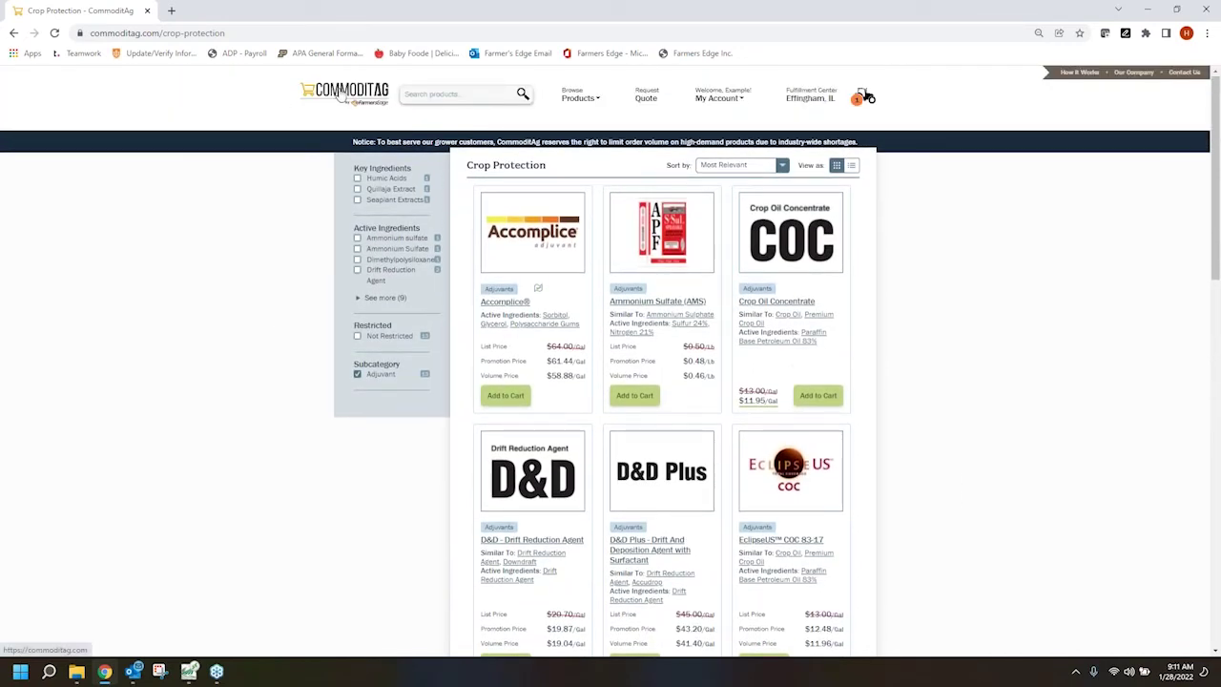
Search the catalogue for Glyphosate and open the Buccaneer Plus Herbicide product page
{"action": "left_click", "coordinate": [434, 93]}
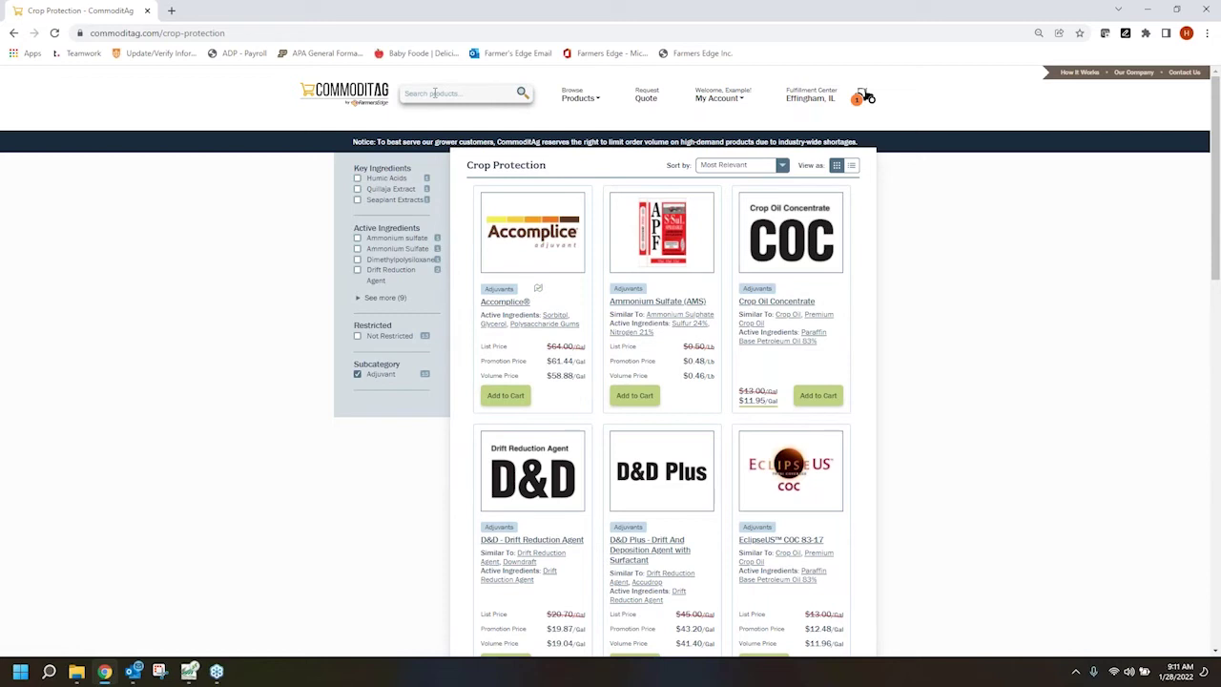
{"action": "left_click", "coordinate": [434, 93]}
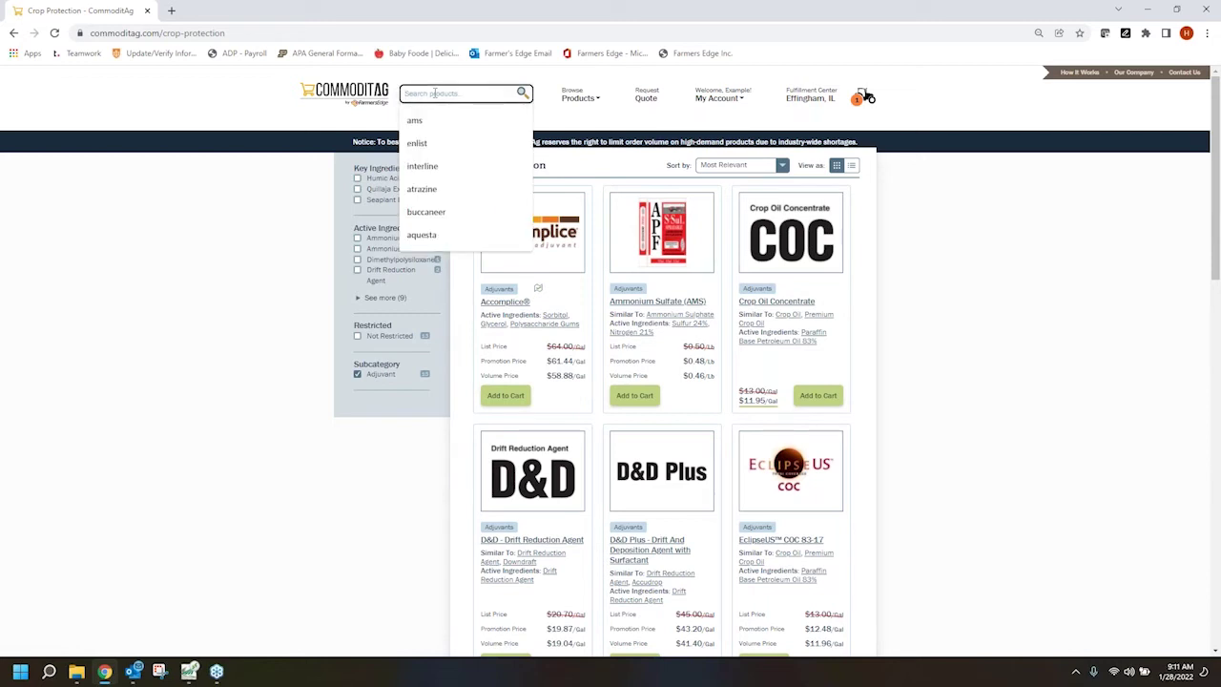
{"action": "type", "text": "Glyphosate"}
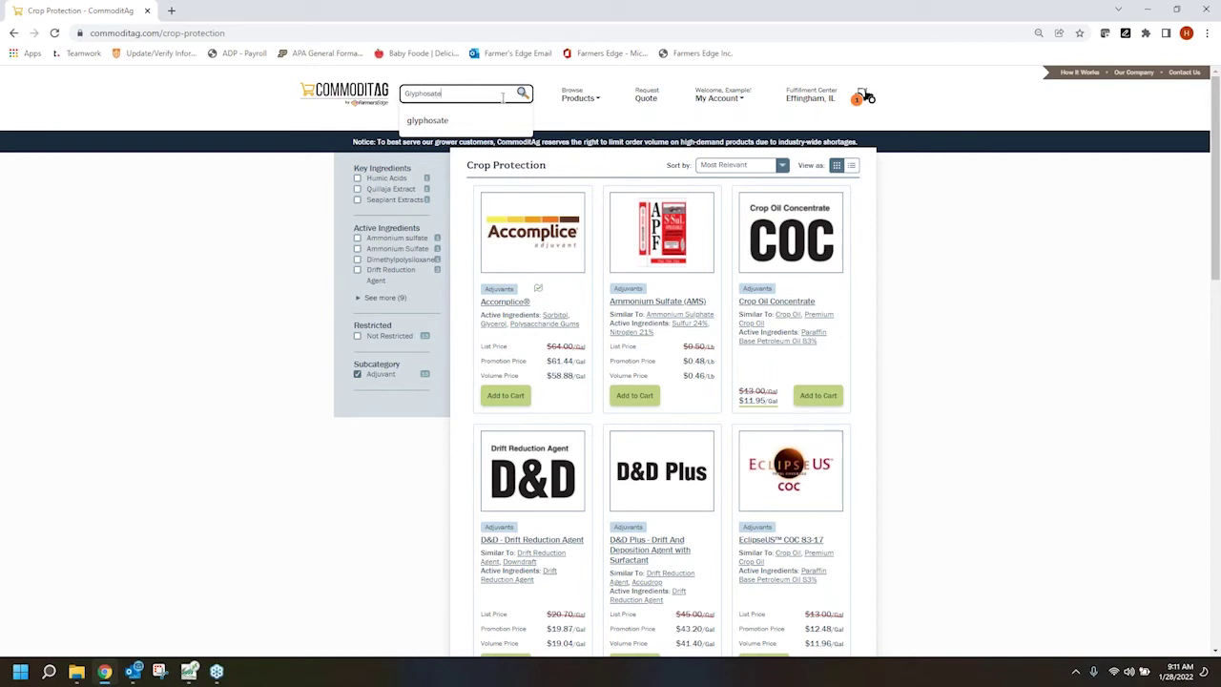
{"action": "key", "text": "Return"}
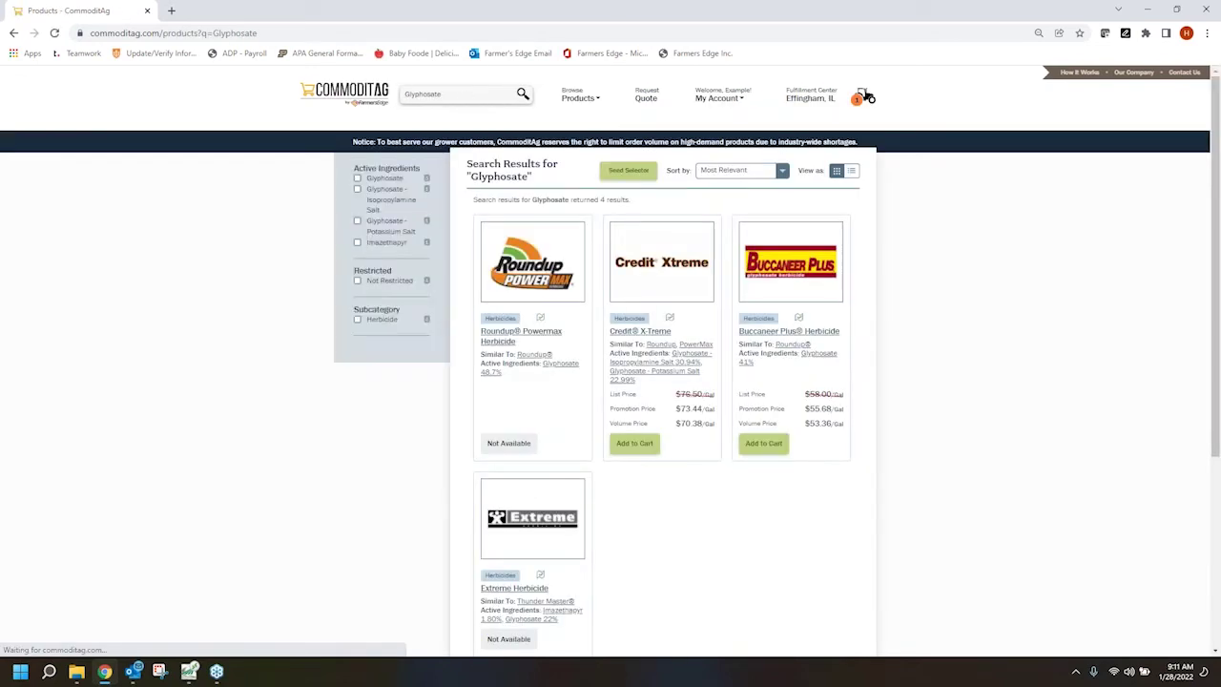
{"action": "scroll", "coordinate": [1078, 520], "scroll_direction": "down", "scroll_amount": 1}
{"action": "scroll", "coordinate": [1079, 519], "scroll_direction": "down", "scroll_amount": 1}
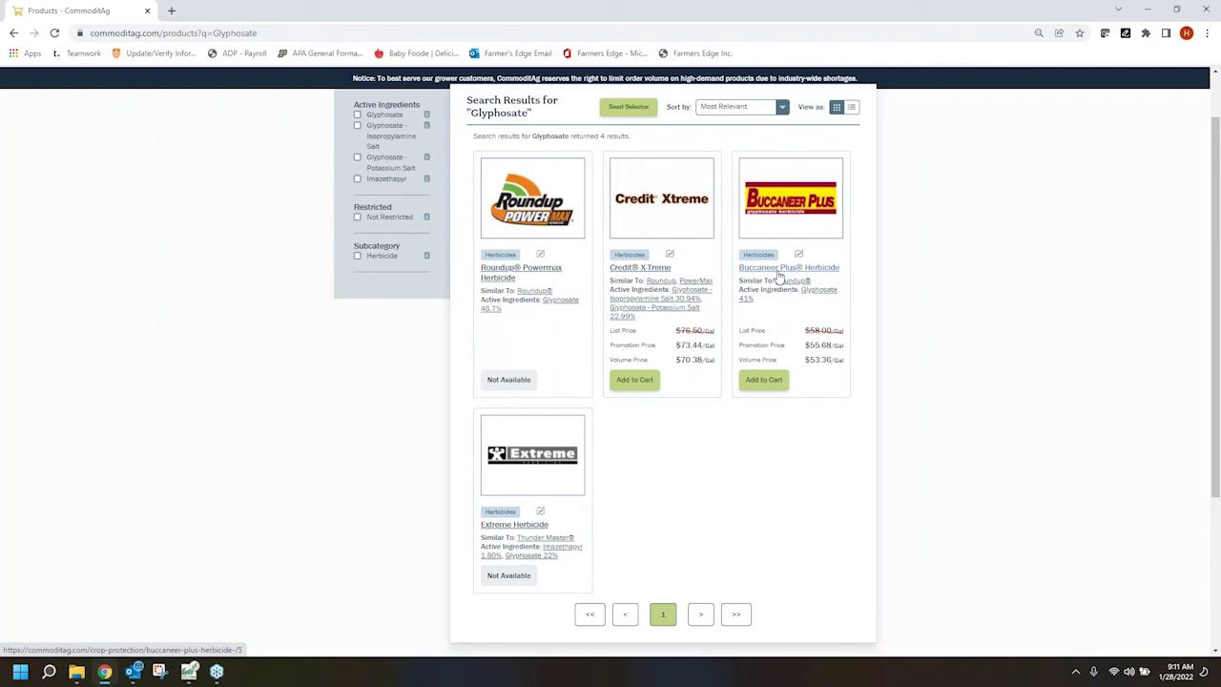
{"action": "left_click", "coordinate": [779, 276]}
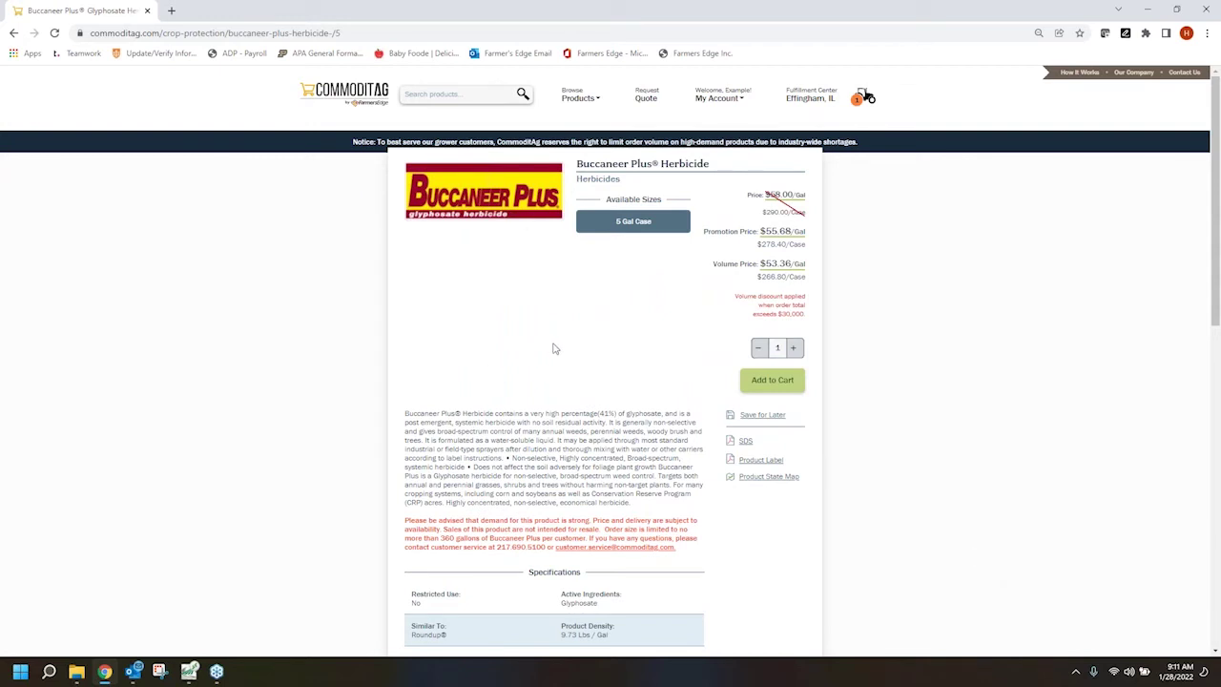
Add Buccaneer Plus Herbicide to the cart and view its Product State Map of approved states
{"action": "scroll", "coordinate": [553, 348], "scroll_direction": "down", "scroll_amount": 1}
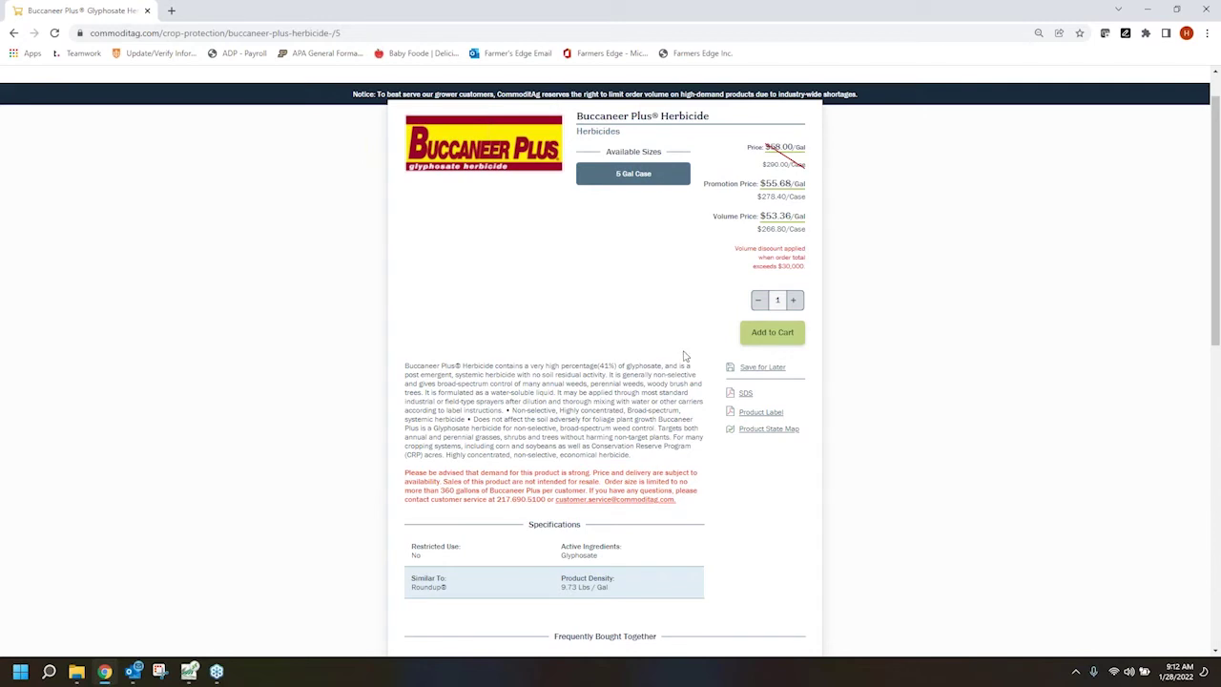
{"action": "scroll", "coordinate": [684, 355], "scroll_direction": "down", "scroll_amount": 3}
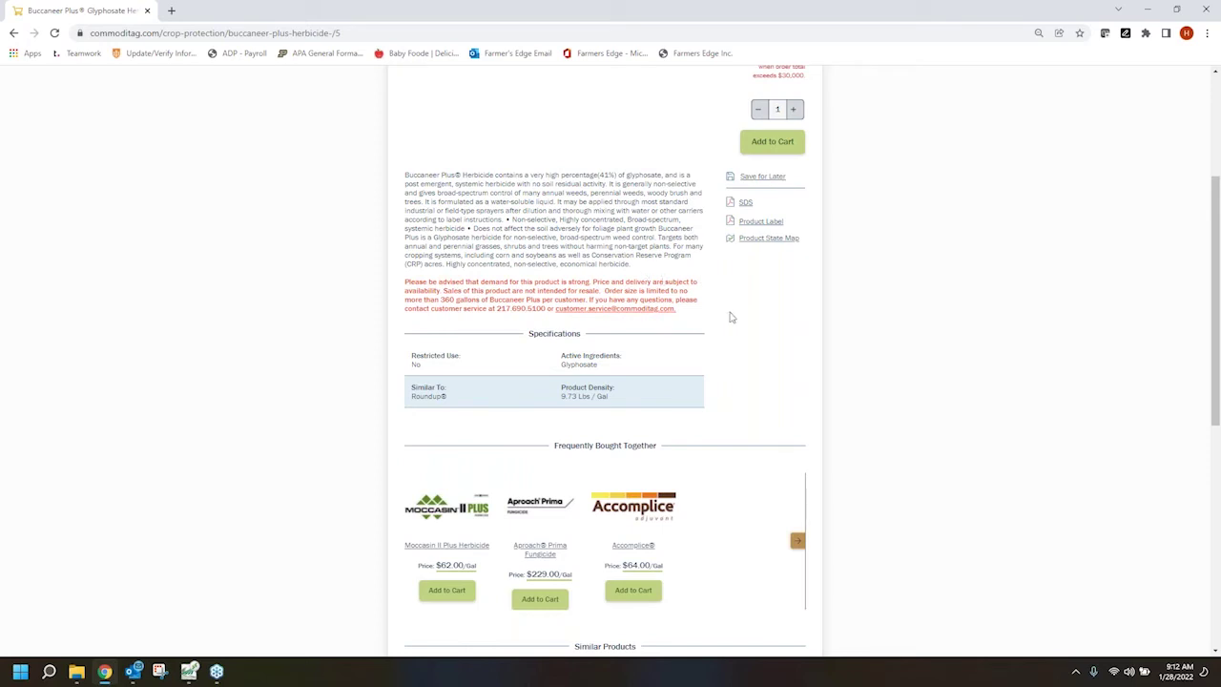
{"action": "scroll", "coordinate": [774, 375], "scroll_direction": "down", "scroll_amount": 1}
{"action": "scroll", "coordinate": [773, 375], "scroll_direction": "down", "scroll_amount": 3}
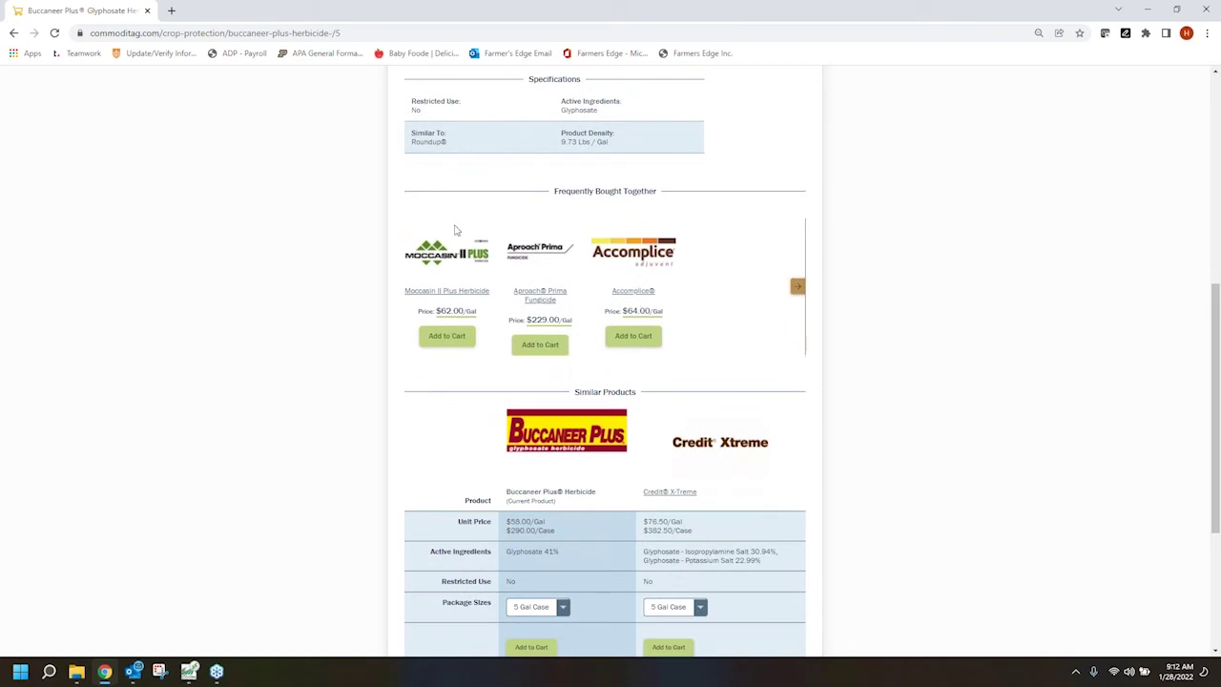
{"action": "scroll", "coordinate": [882, 396], "scroll_direction": "down", "scroll_amount": 1}
{"action": "scroll", "coordinate": [882, 396], "scroll_direction": "down", "scroll_amount": 1}
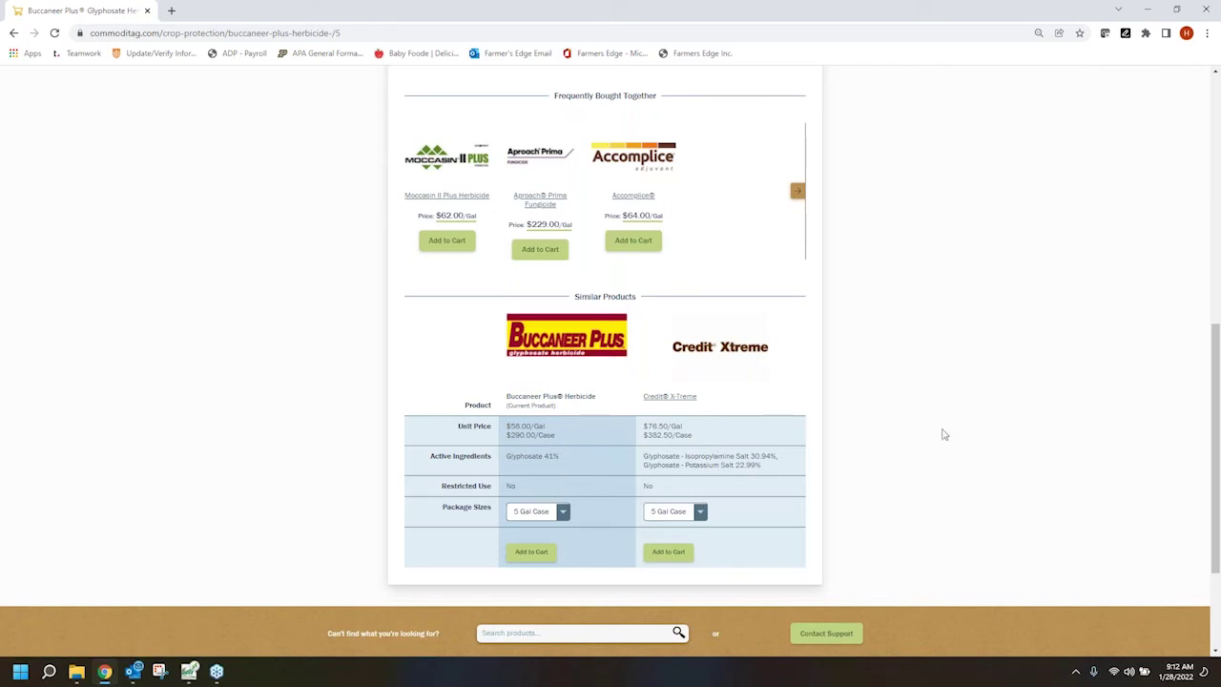
{"action": "scroll", "coordinate": [942, 431], "scroll_direction": "up", "scroll_amount": 5}
{"action": "scroll", "coordinate": [942, 434], "scroll_direction": "up", "scroll_amount": 3}
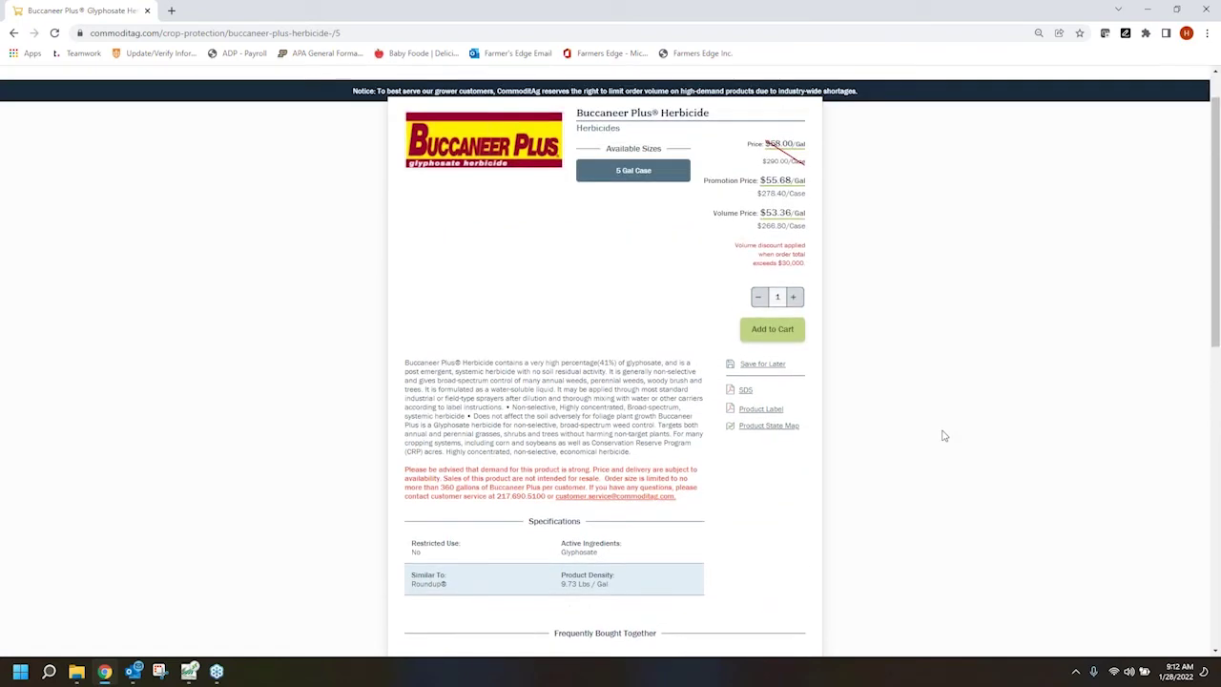
{"action": "left_click", "coordinate": [777, 353]}
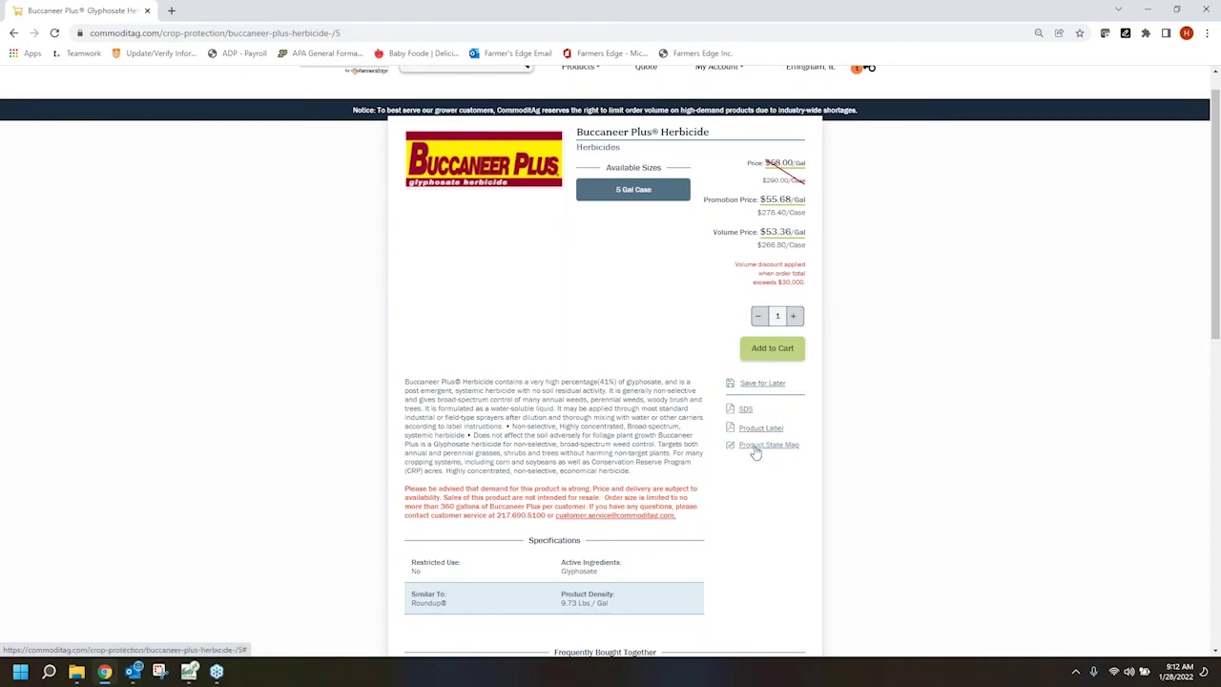
{"action": "left_click", "coordinate": [755, 448]}
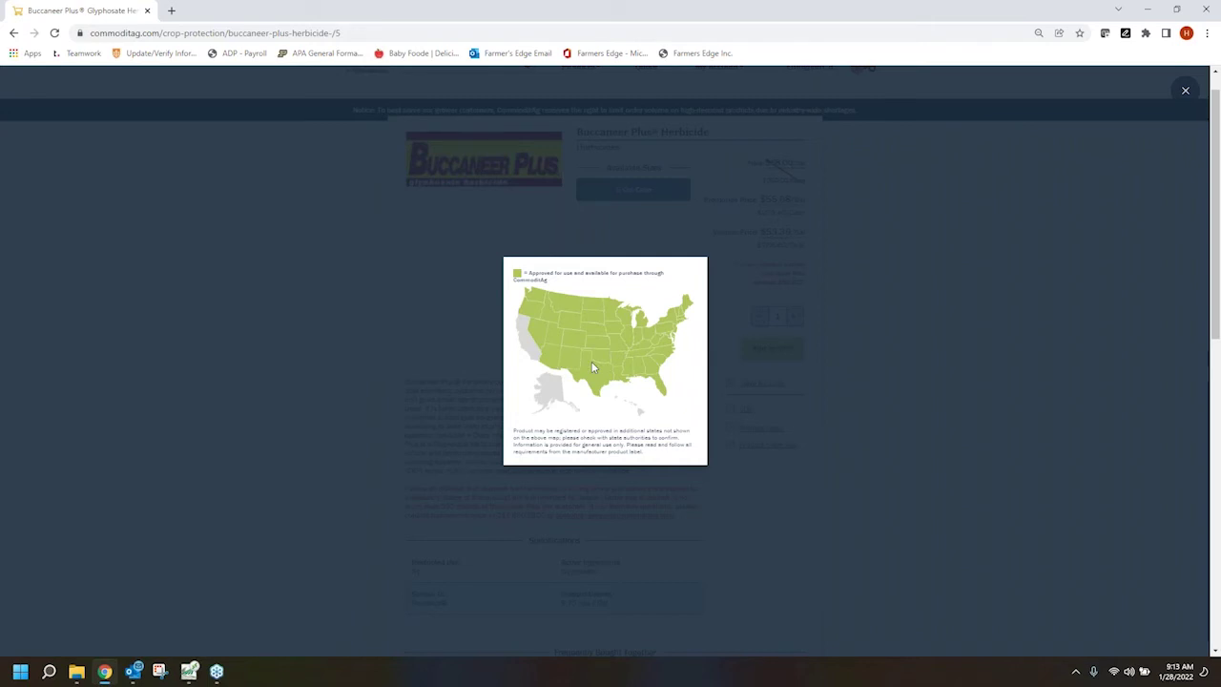
Close the Product State Map to return to the Buccaneer Plus page at $55.68/Gal
{"action": "left_click", "coordinate": [624, 377]}
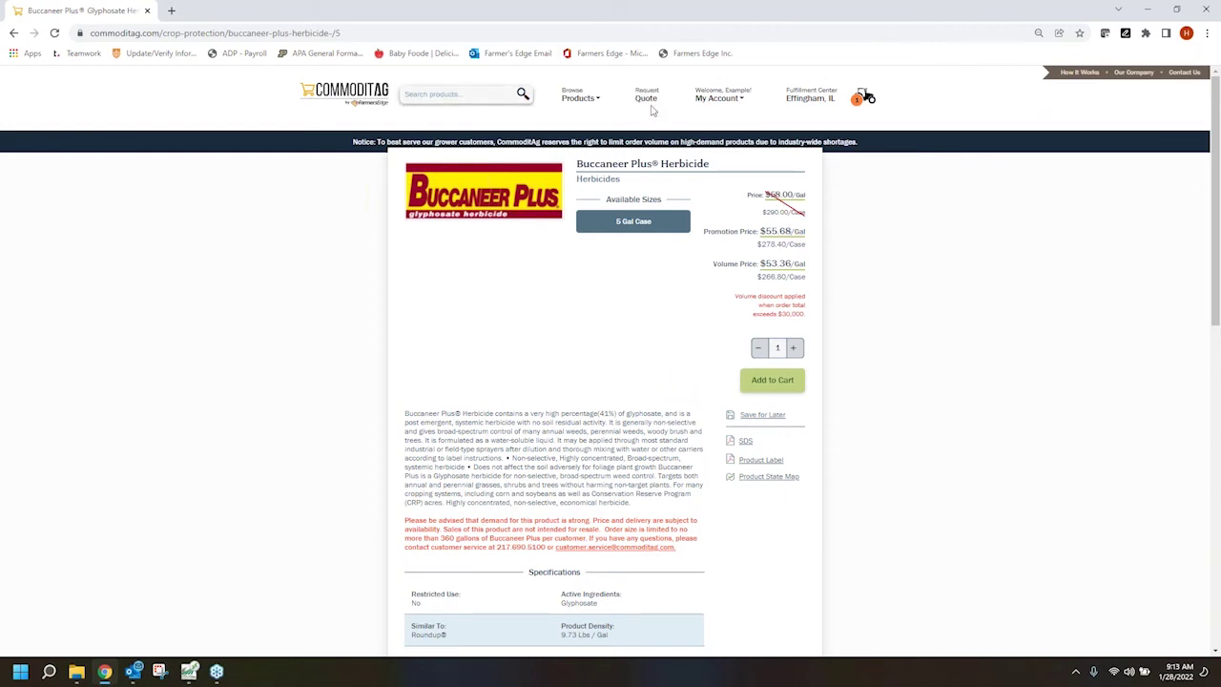
Bring up the Request Quote form and review its prefilled name and e-mail fields
{"action": "left_click", "coordinate": [648, 99]}
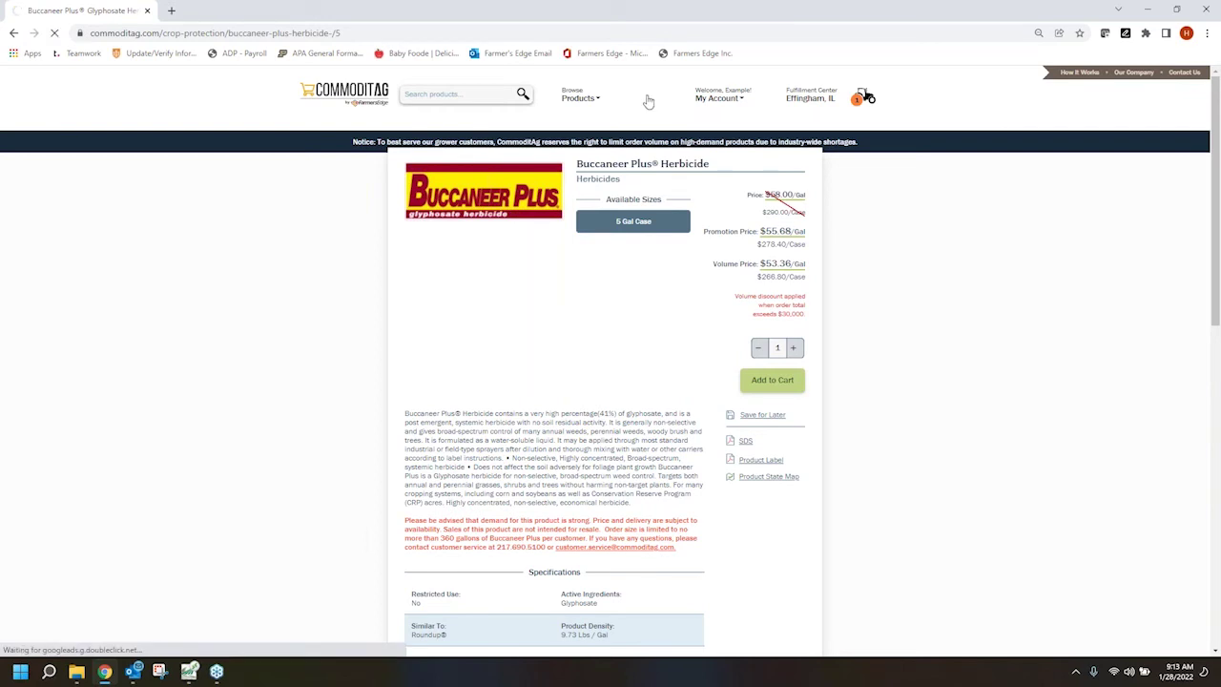
{"action": "scroll", "coordinate": [882, 389], "scroll_direction": "down", "scroll_amount": 1}
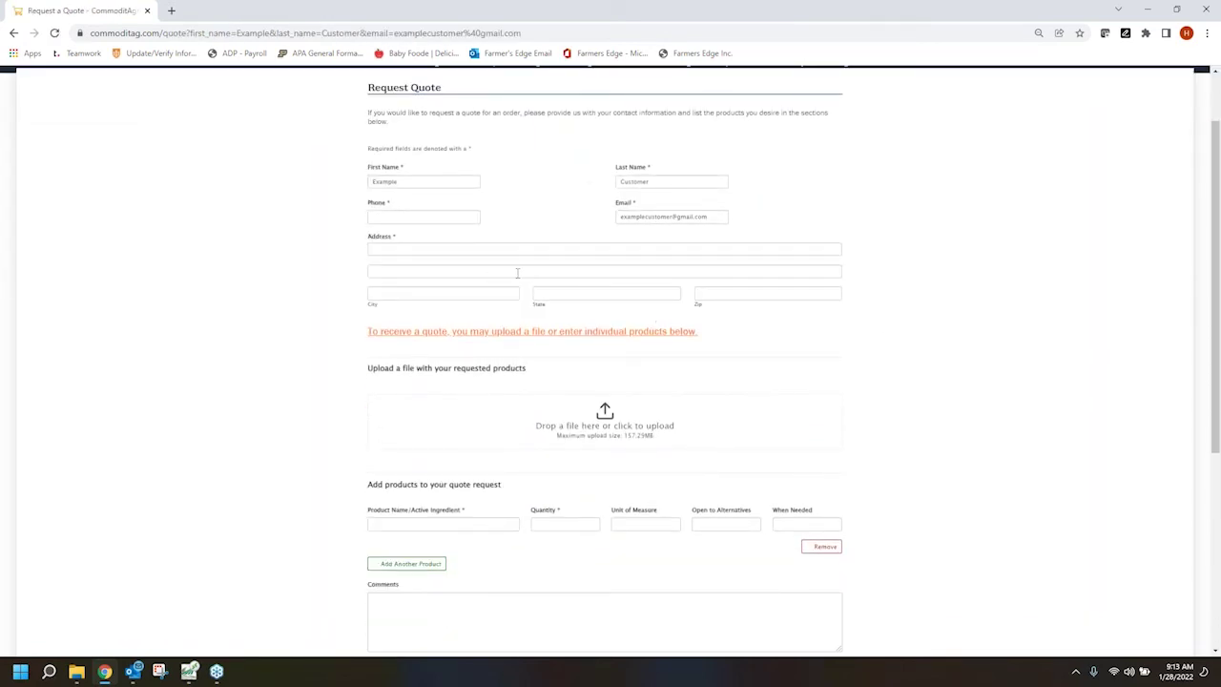
{"action": "scroll", "coordinate": [964, 471], "scroll_direction": "down", "scroll_amount": 1}
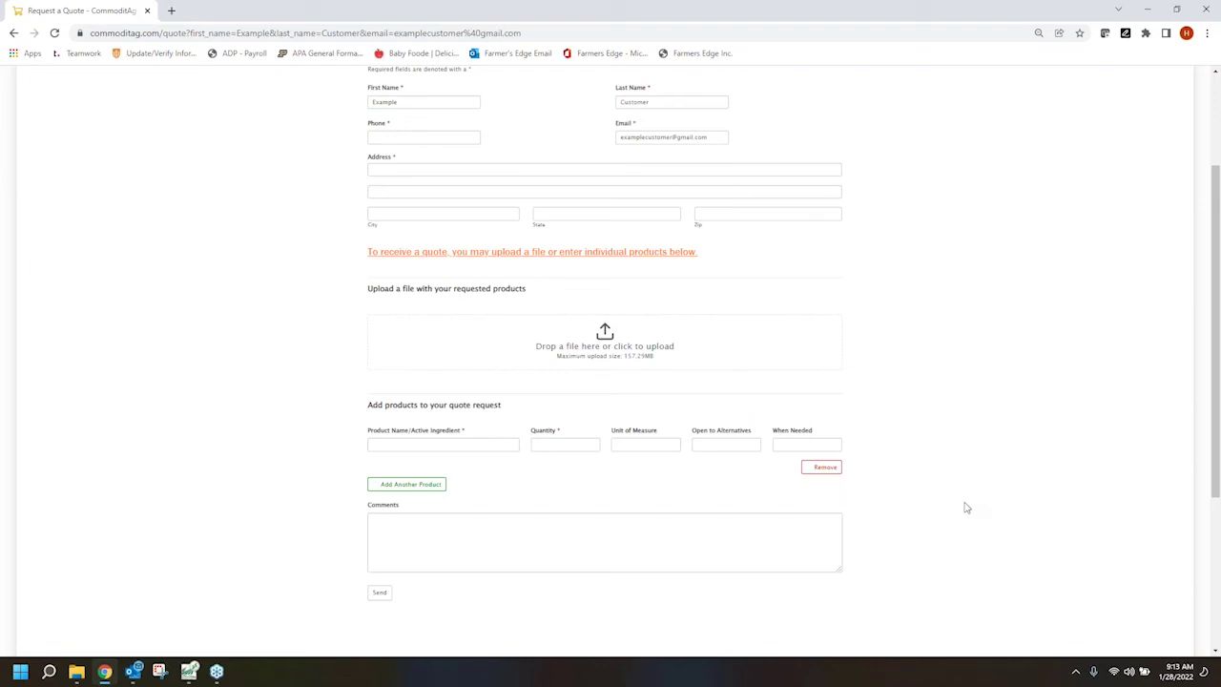
{"action": "scroll", "coordinate": [945, 443], "scroll_direction": "up", "scroll_amount": 2}
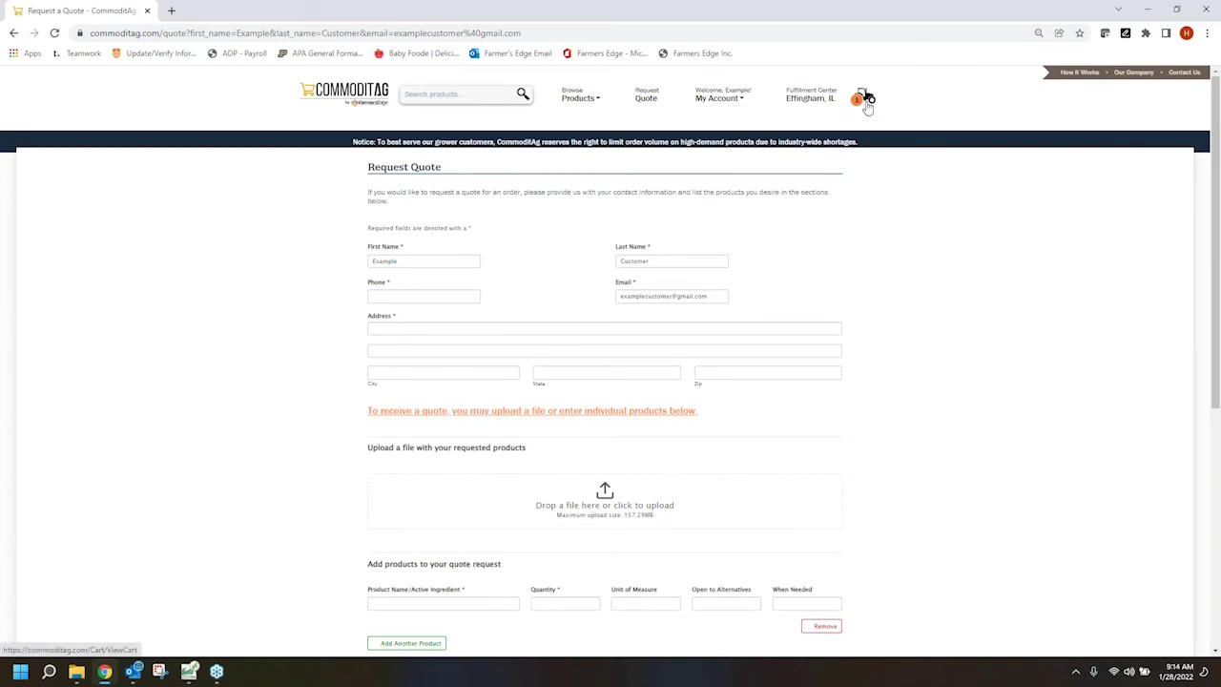
Set the EclipseUS NIS 90-10 cart item to pickup after February 28 and begin checkout
{"action": "left_click", "coordinate": [866, 102]}
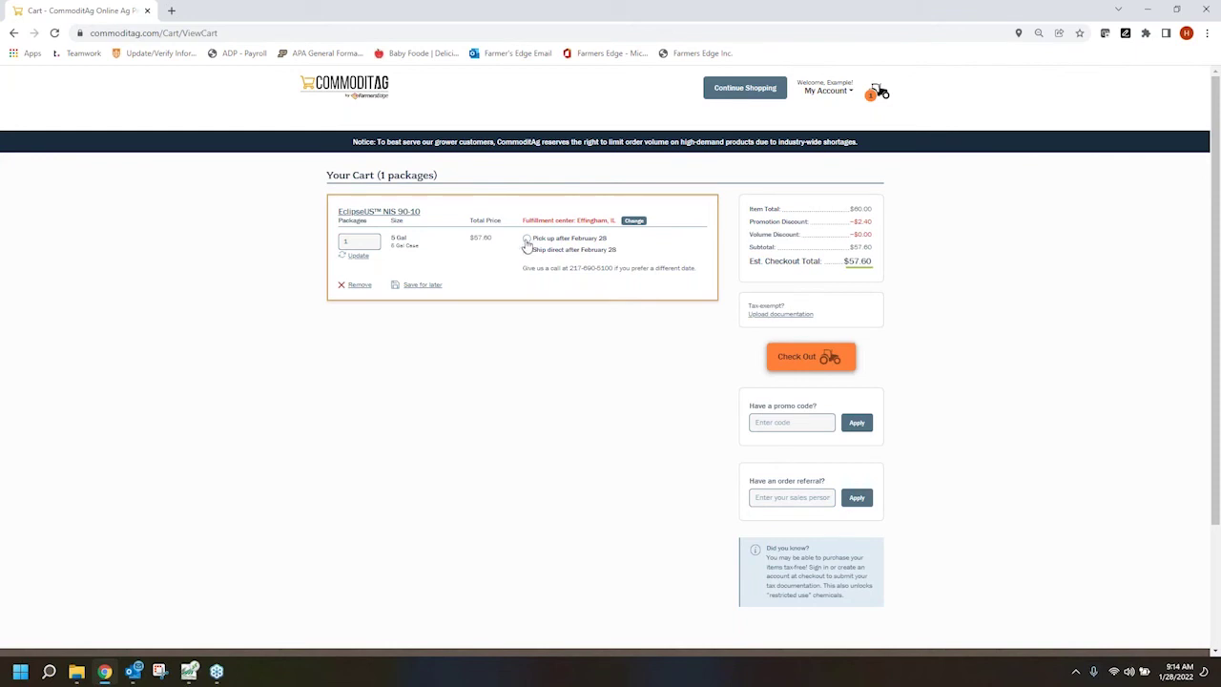
{"action": "left_click", "coordinate": [526, 240]}
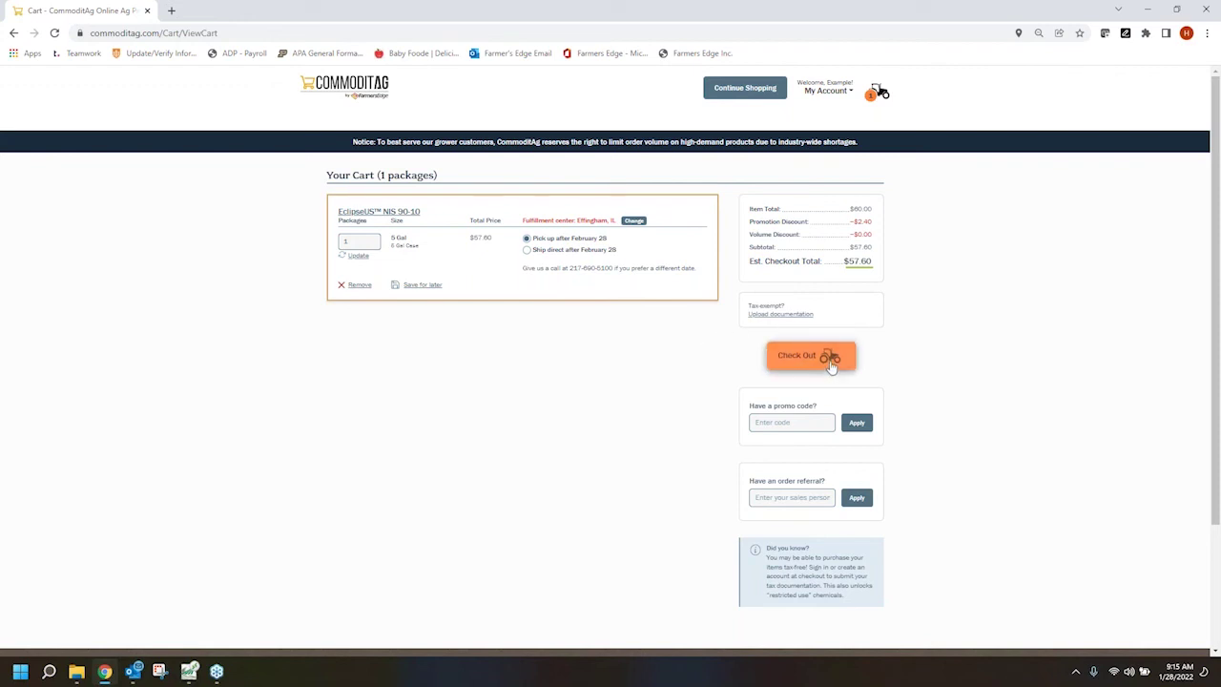
{"action": "left_click", "coordinate": [830, 367]}
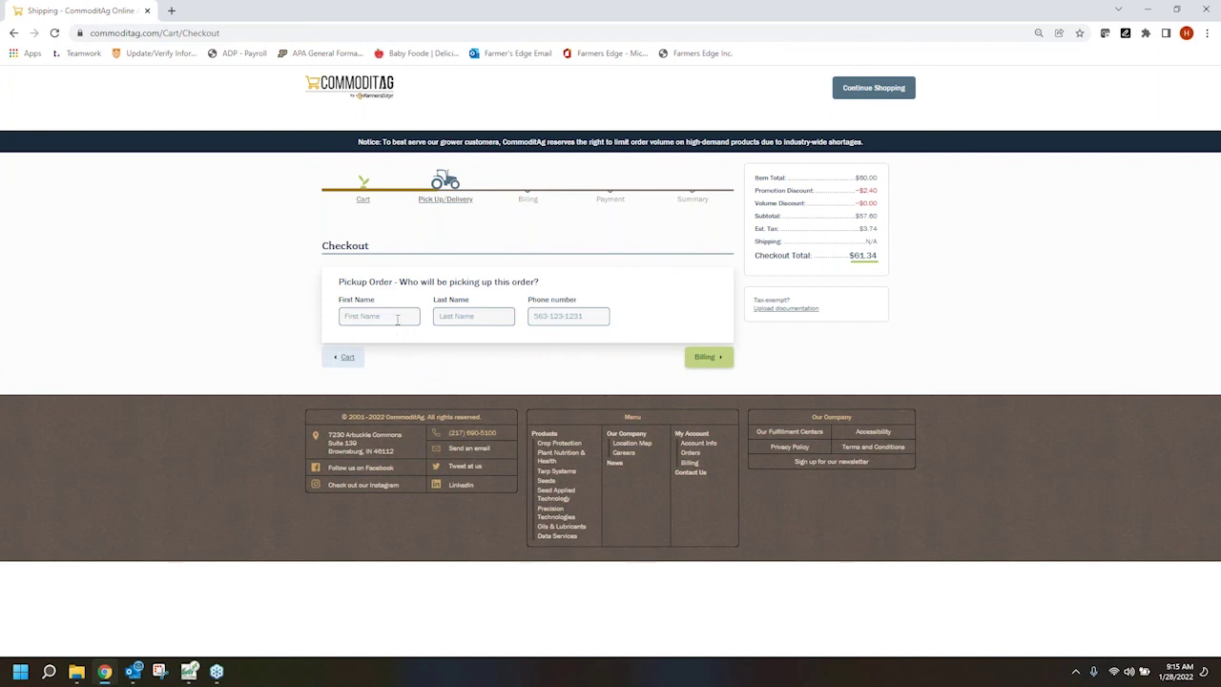
Autofill the pickup contact's first name, last name and phone, then continue to Billing
{"action": "left_click", "coordinate": [383, 315]}
{"action": "left_click", "coordinate": [371, 357]}
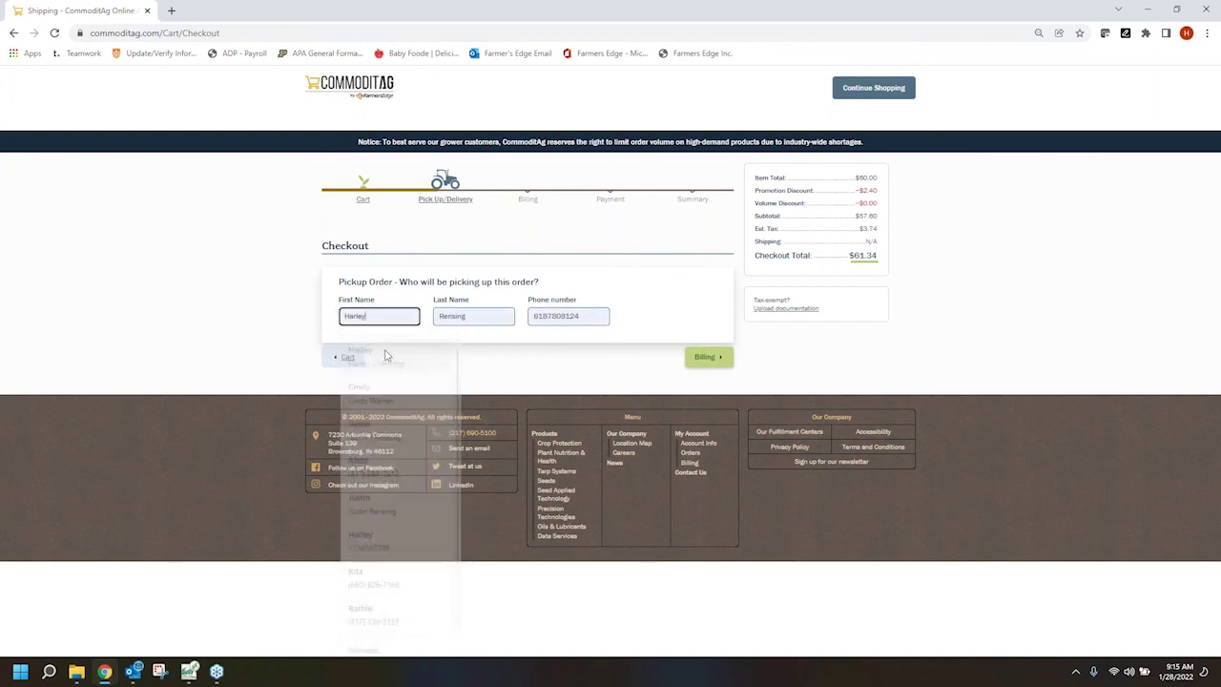
{"action": "left_click", "coordinate": [706, 357]}
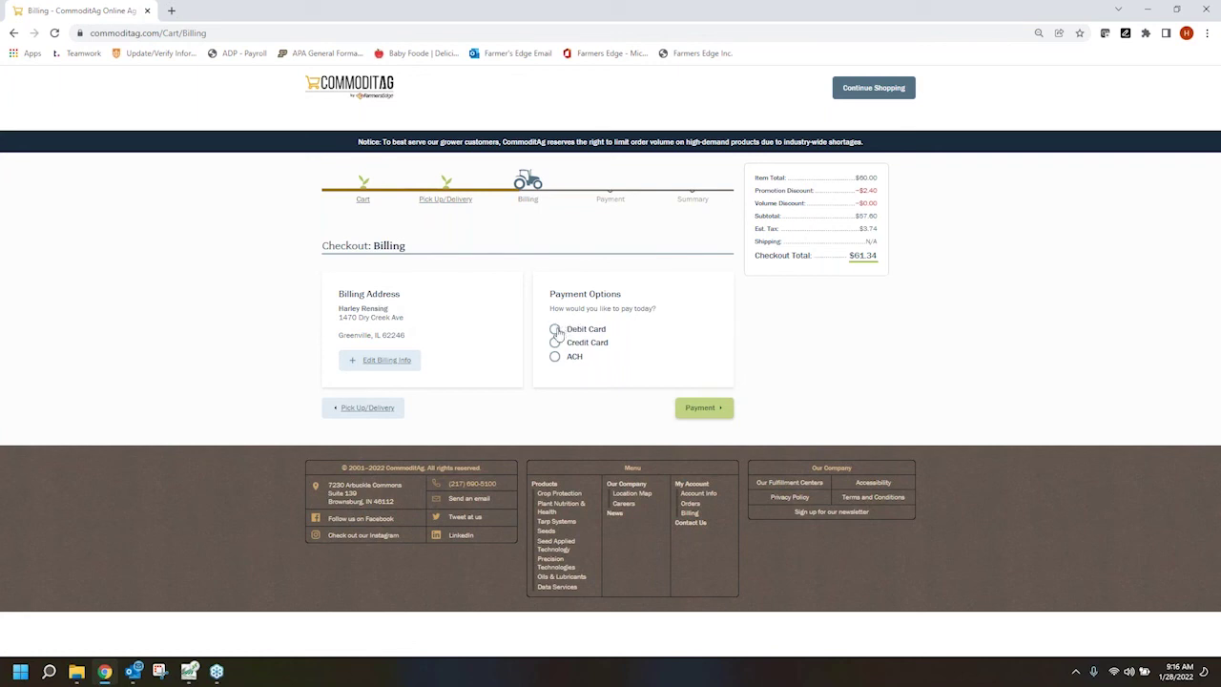
Select Debit Card payment, advance to the card payment form, then dismiss it
{"action": "left_click", "coordinate": [555, 330]}
{"action": "left_click", "coordinate": [705, 413]}
{"action": "left_click", "coordinate": [685, 409]}
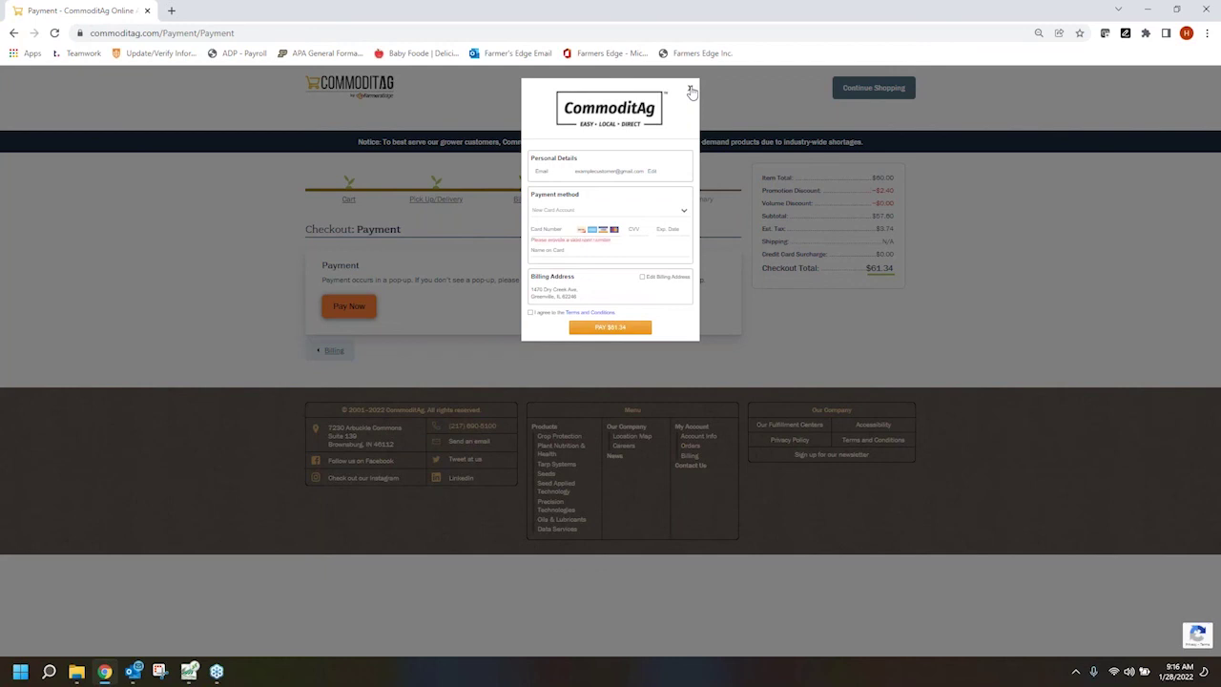
{"action": "left_click", "coordinate": [693, 90]}
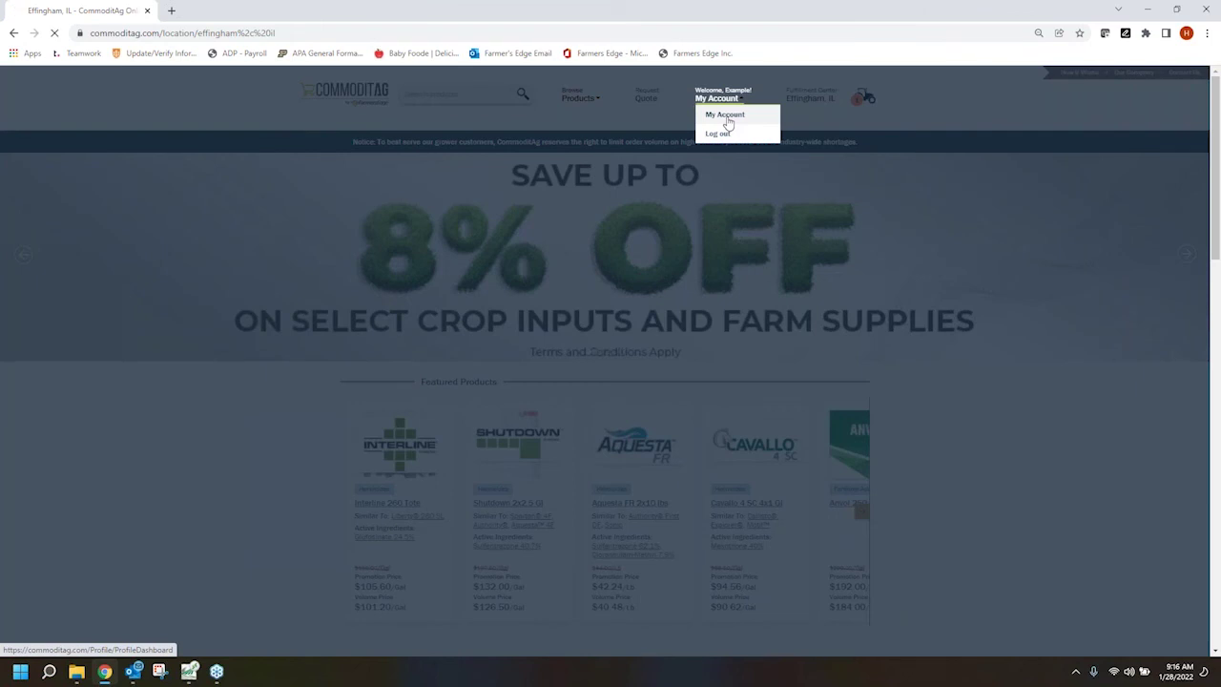
Show the account's Order History with the $26.73 order from 1/28/2022 marked Ready
{"action": "left_click", "coordinate": [728, 116]}
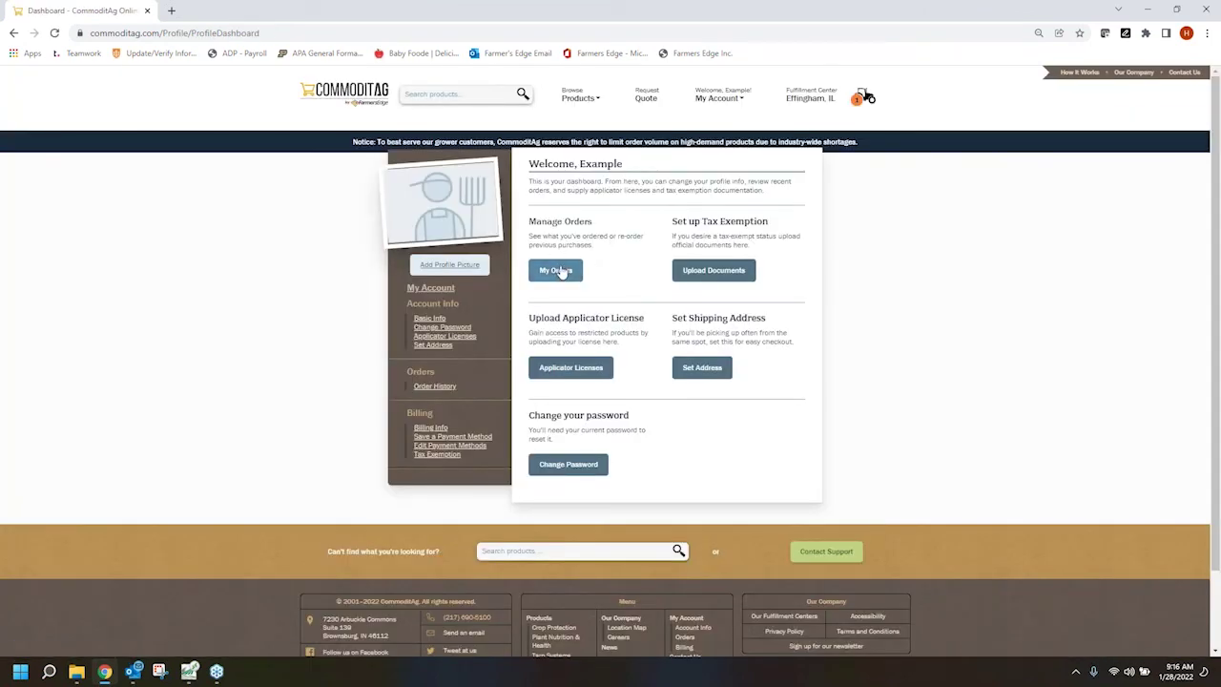
{"action": "left_click", "coordinate": [556, 271]}
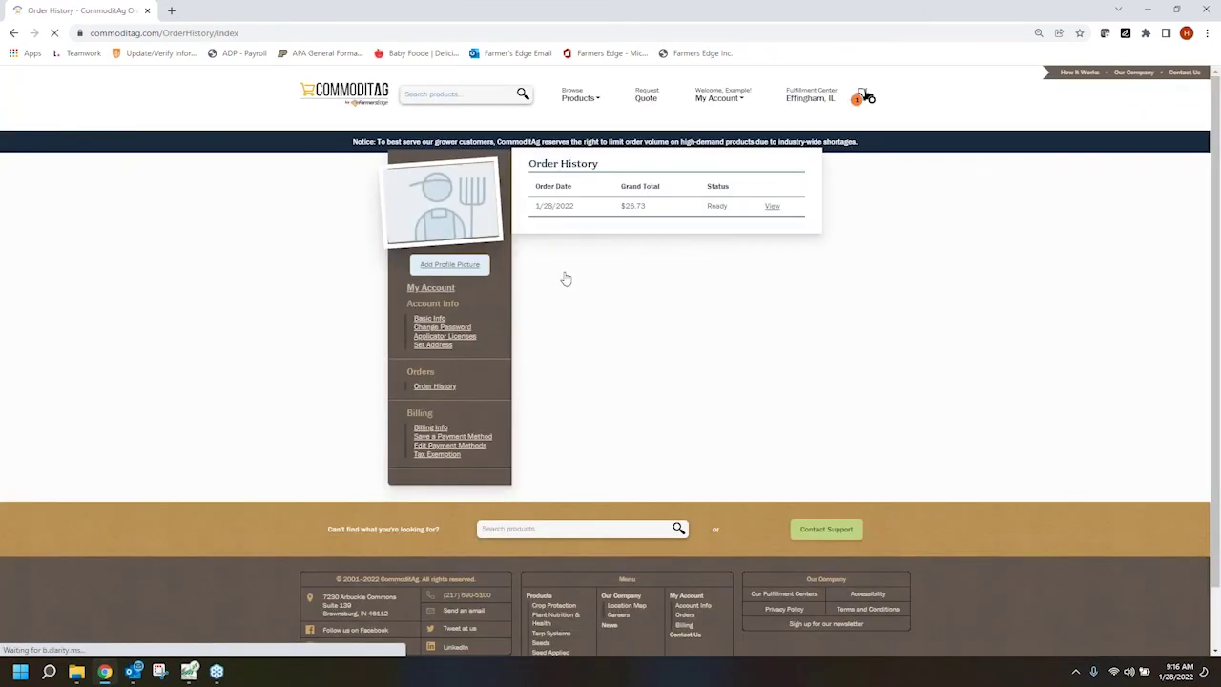